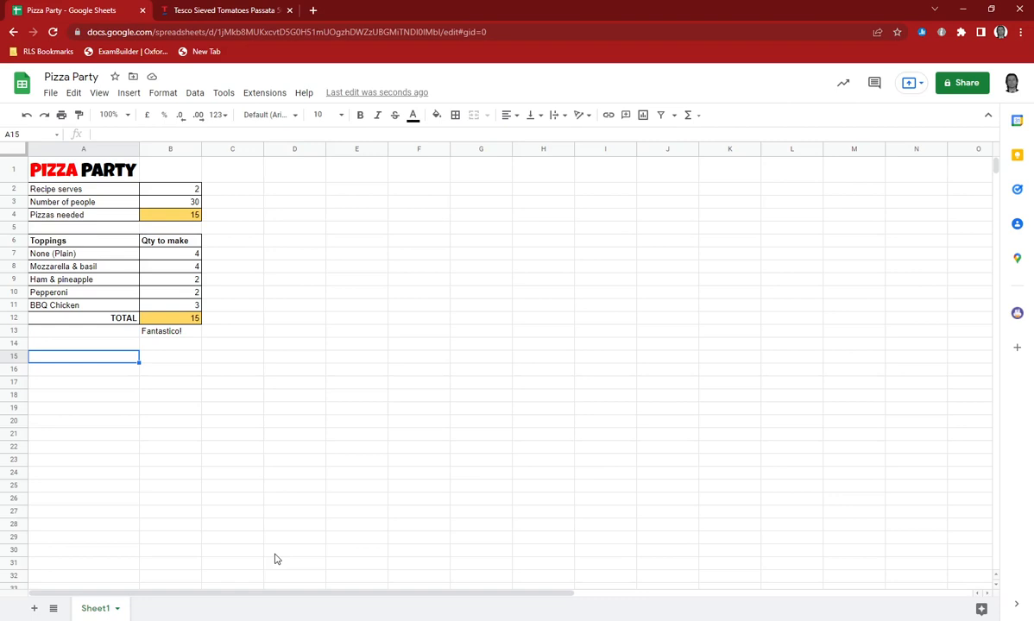
Step: Enter the heading Parts in A15 and Base in A16, and fill Base down to A20
{"action": "type", "text": "Parts"}
{"action": "key", "text": "Return"}
{"action": "type", "text": "Base"}
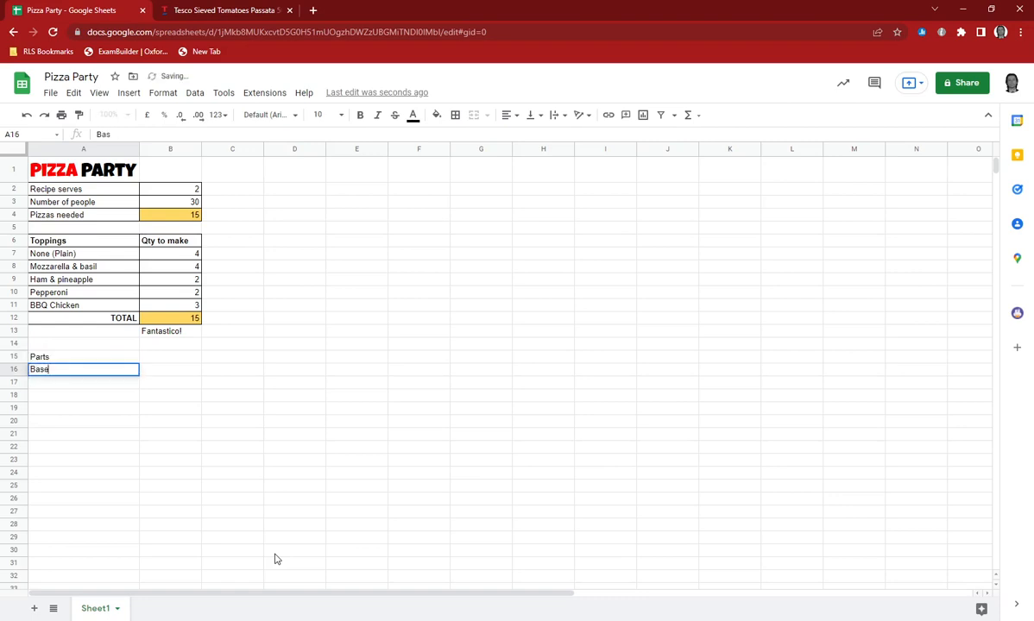
{"action": "key", "text": "Return"}
{"action": "key", "text": "Up"}
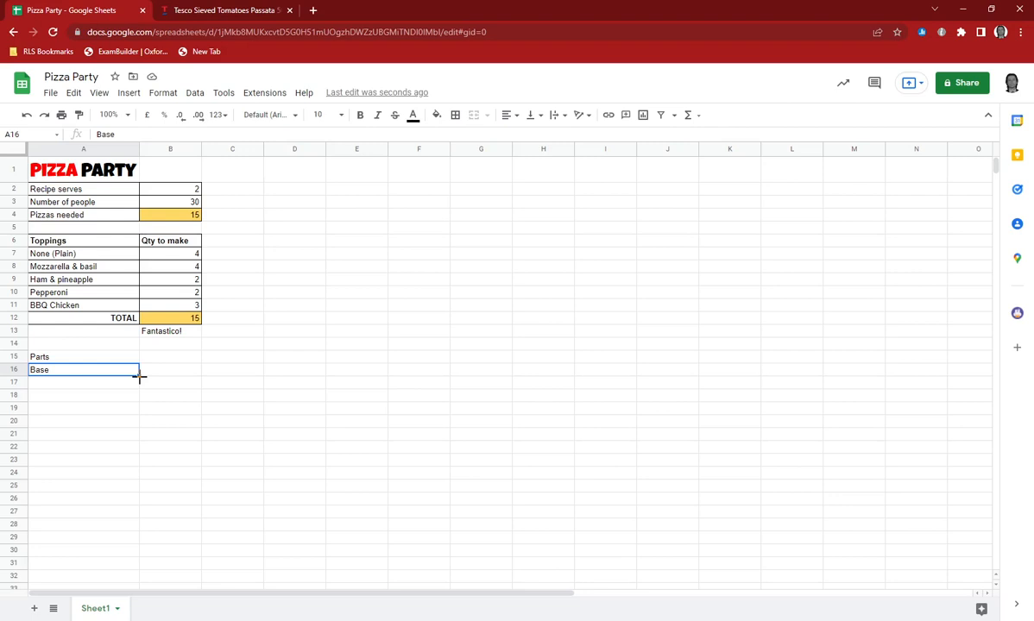
{"action": "left_click_drag", "start_coordinate": [139, 375], "coordinate": [141, 432]}
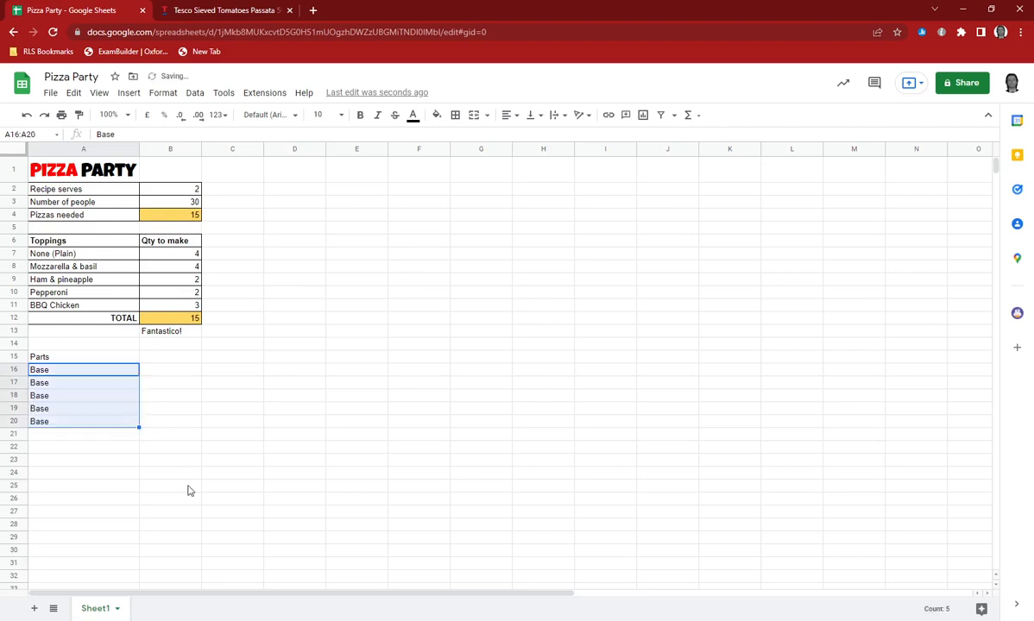
Step: Enter Topping in A21 below the Base rows and fill it down to A26
{"action": "left_click", "coordinate": [65, 437]}
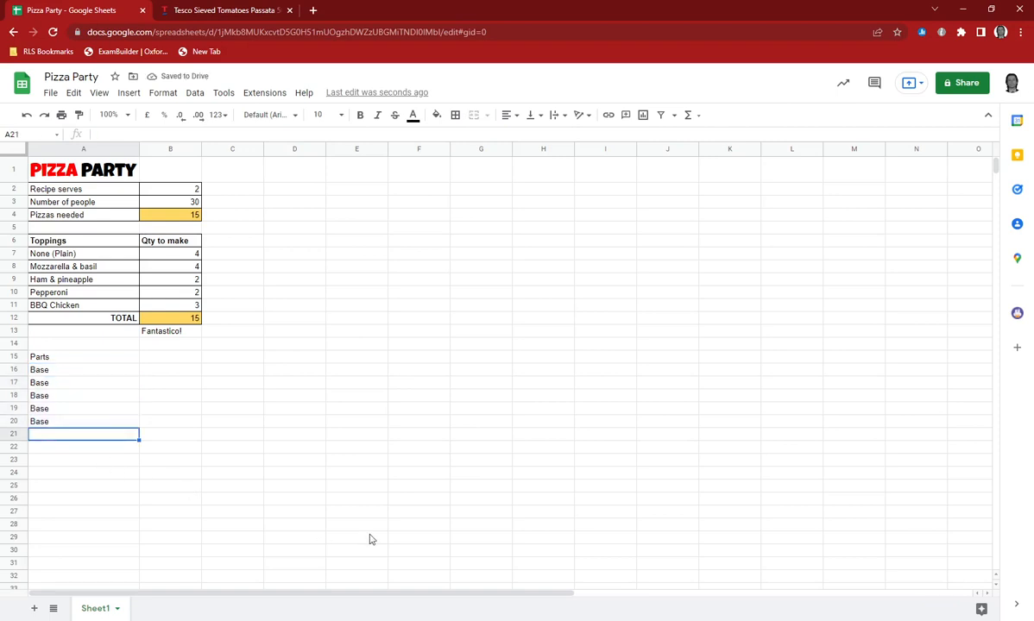
{"action": "type", "text": "Toppings"}
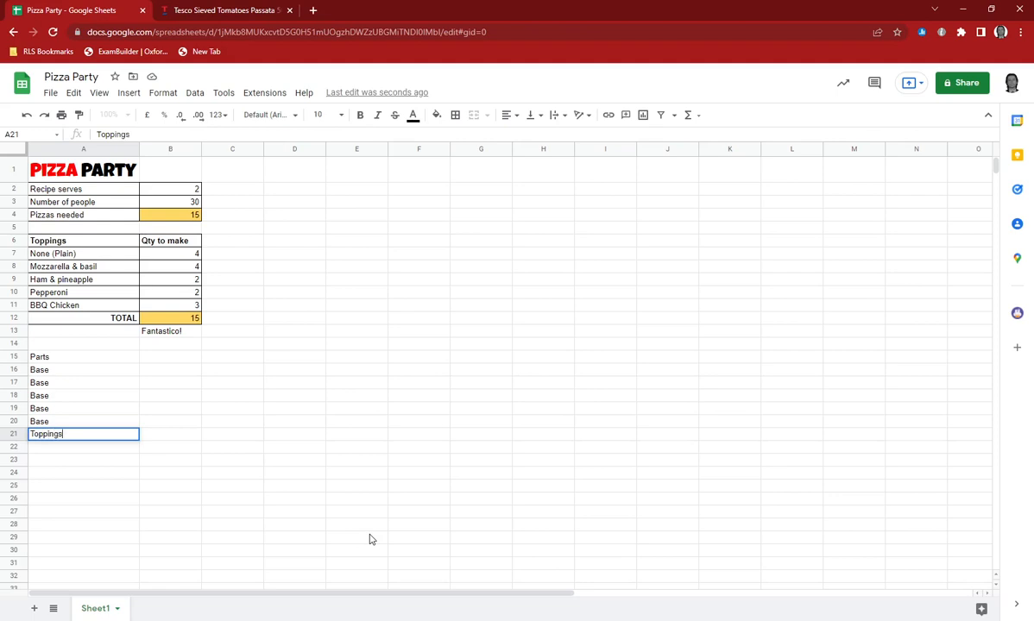
{"action": "key", "text": "Return"}
{"action": "key", "text": "Up"}
{"action": "type", "text": "topping"}
{"action": "key", "text": "ctrl+a"}
{"action": "type", "text": "Topping"}
{"action": "key", "text": "Return"}
{"action": "key", "text": "Up"}
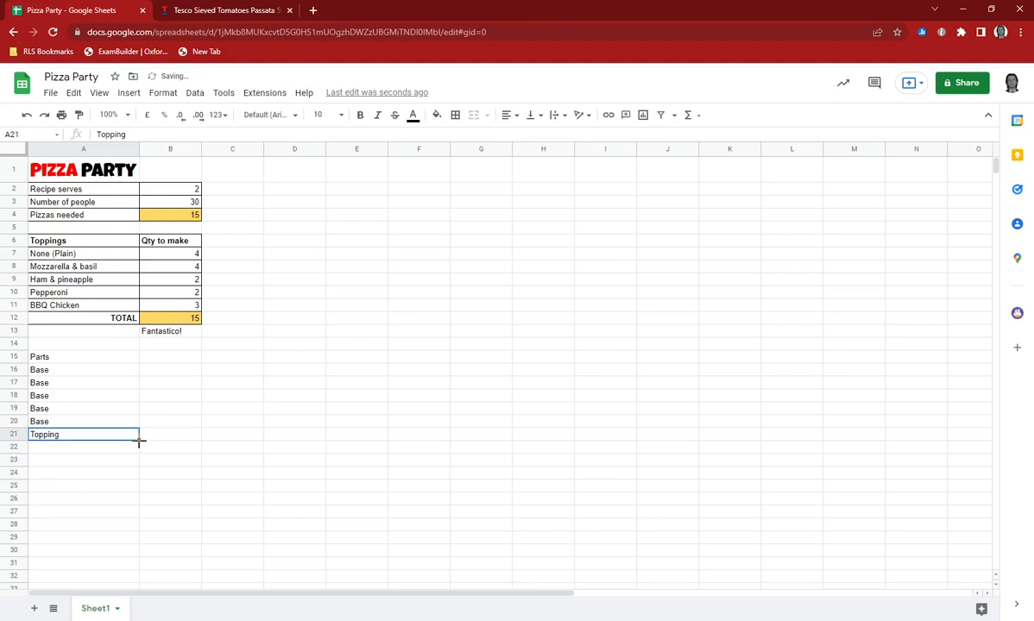
{"action": "left_click_drag", "start_coordinate": [138, 440], "coordinate": [136, 501]}
Step: Enter the heading Ingredients in B15 and Self-raising flour as the first ingredient in B16
{"action": "left_click", "coordinate": [83, 358]}
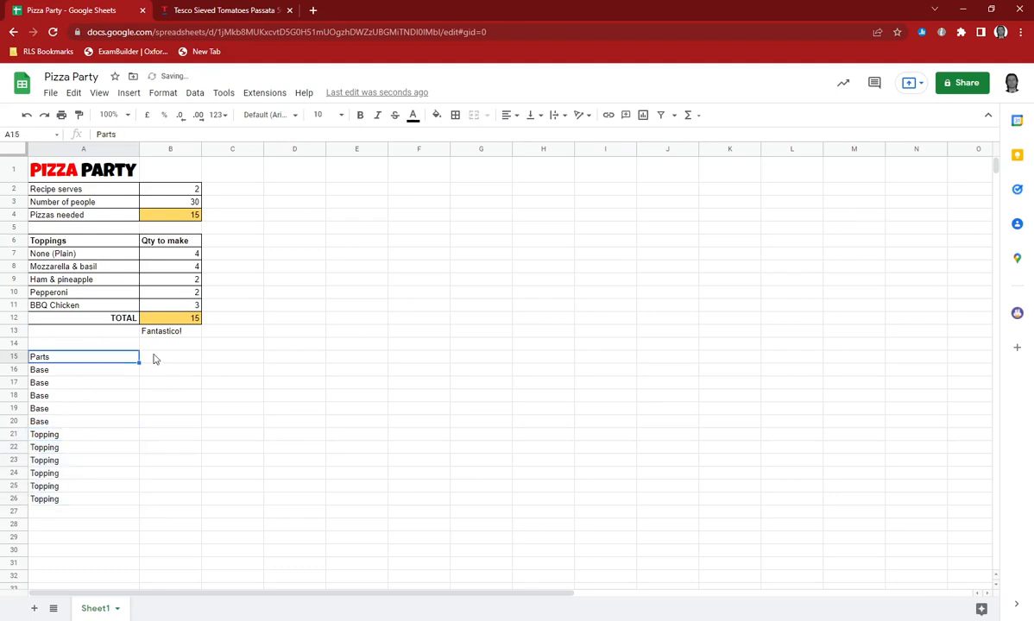
{"action": "left_click", "coordinate": [157, 357]}
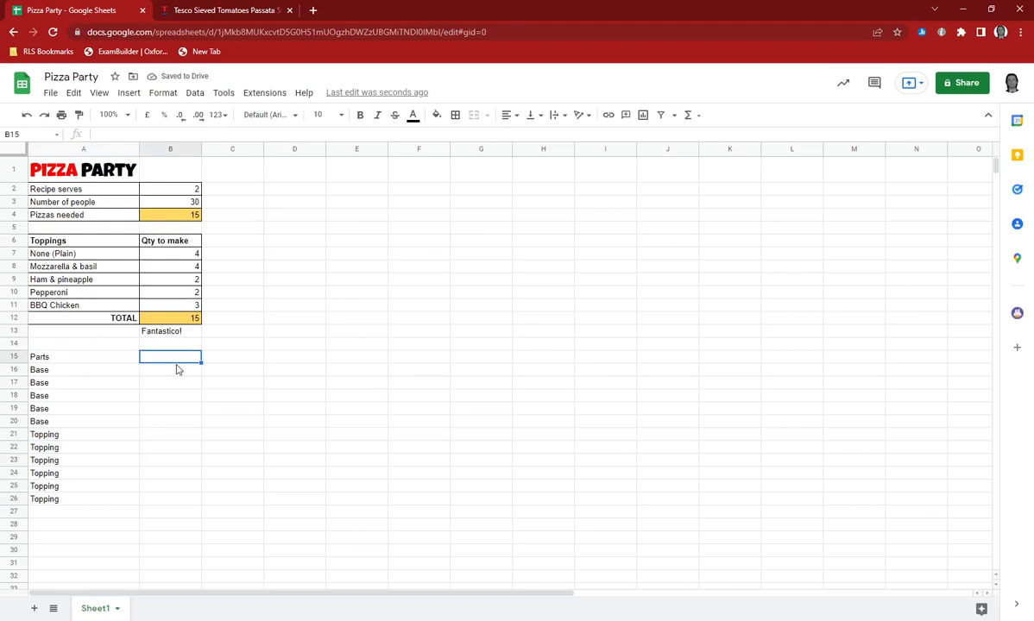
{"action": "type", "text": "Ingre"}
{"action": "key", "text": "BackSpace"}
{"action": "type", "text": "e"}
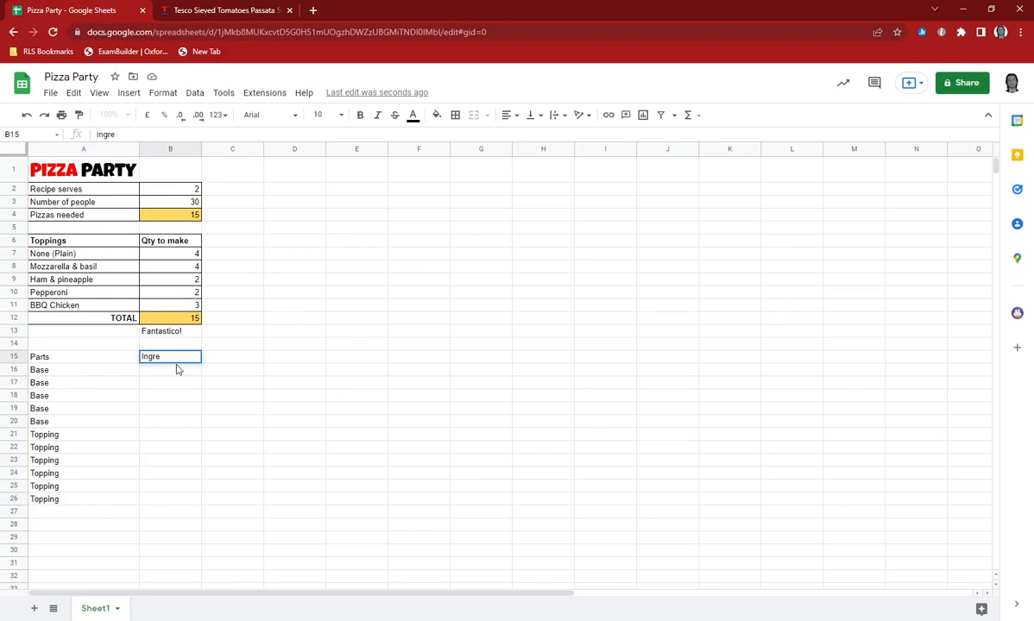
{"action": "type", "text": "ddients"}
{"action": "key", "text": "Return"}
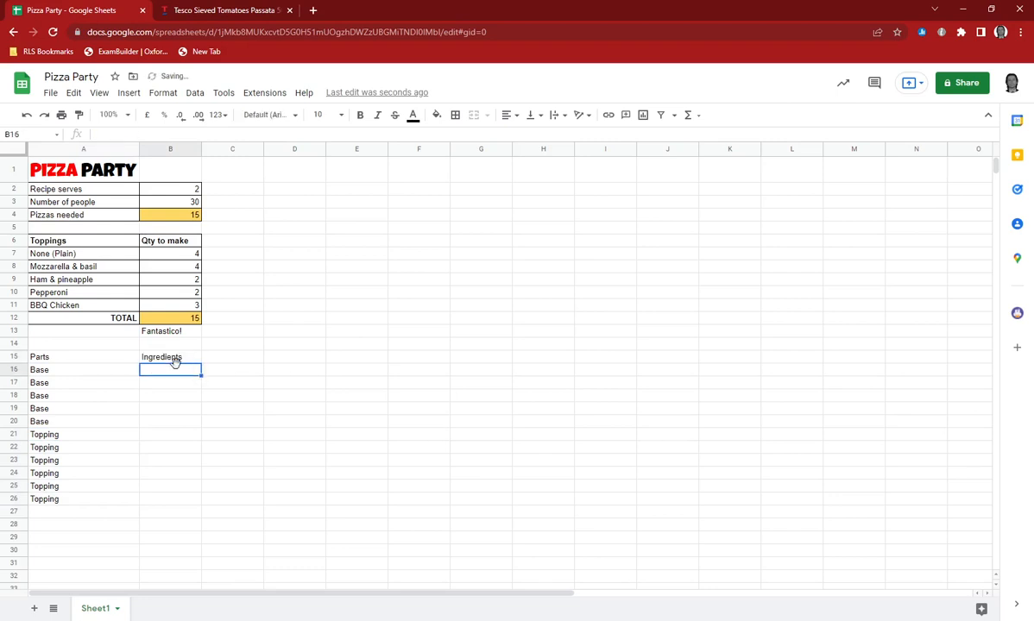
{"action": "type", "text": "Self-raising flour"}
{"action": "key", "text": "Return"}
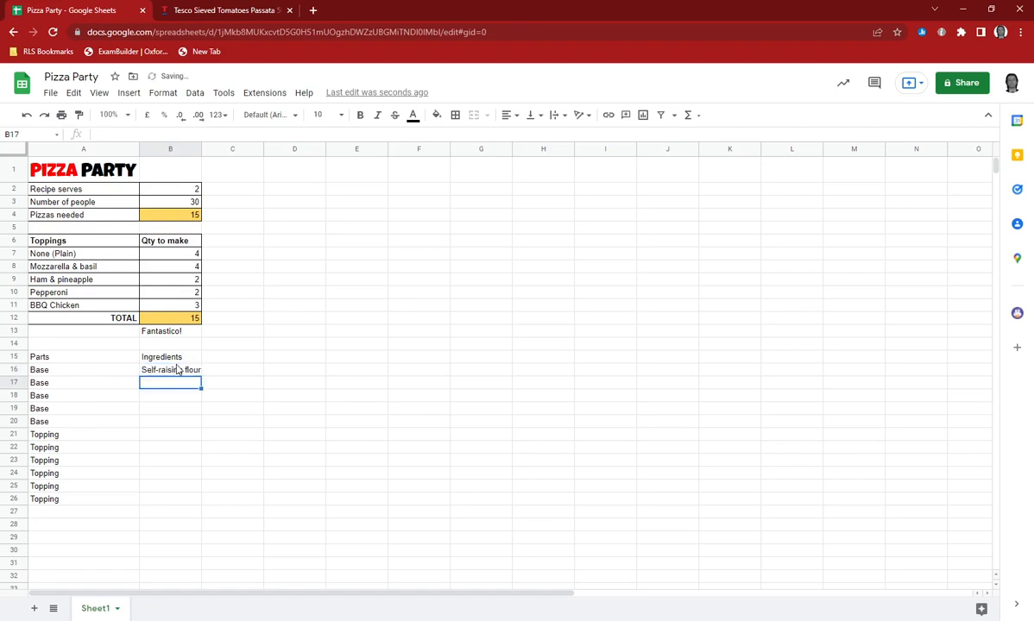
Step: Add the headings Qty per pizza in C15 and Unit in D15, with 150 and g for the self-raising flour
{"action": "left_click", "coordinate": [221, 362]}
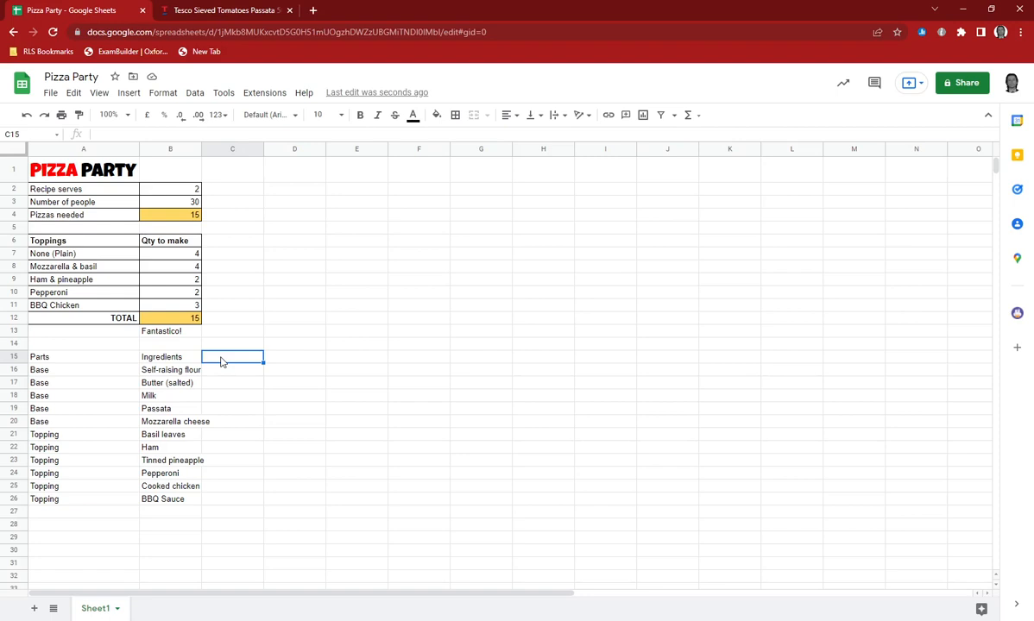
{"action": "type", "text": "Qty per pizza"}
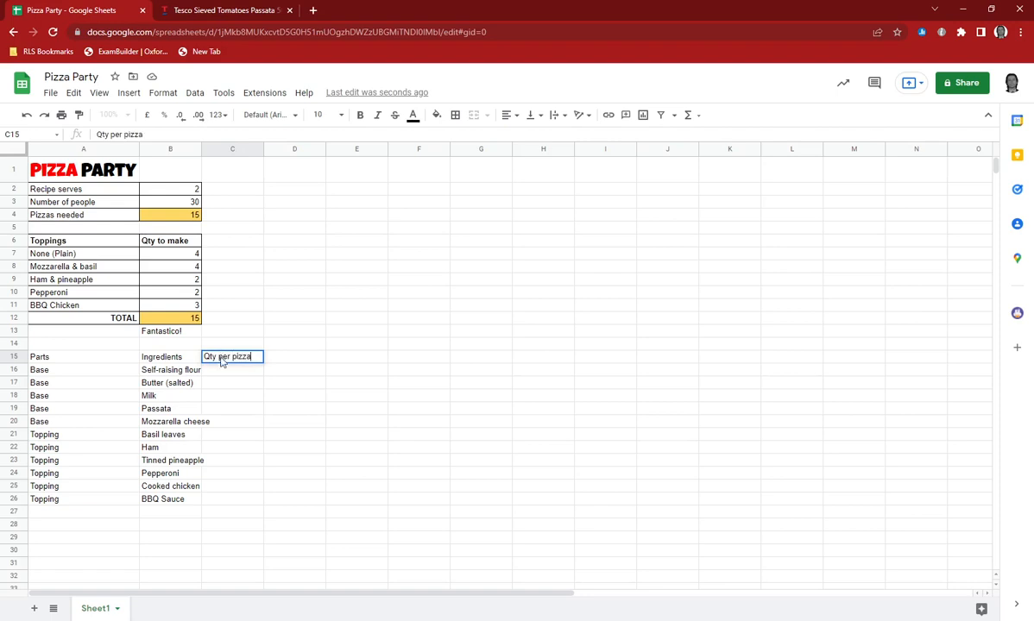
{"action": "key", "text": "Return"}
{"action": "type", "text": "150"}
{"action": "key", "text": "Up"}
{"action": "key", "text": "Right"}
{"action": "type", "text": "Unit"}
{"action": "key", "text": "Return"}
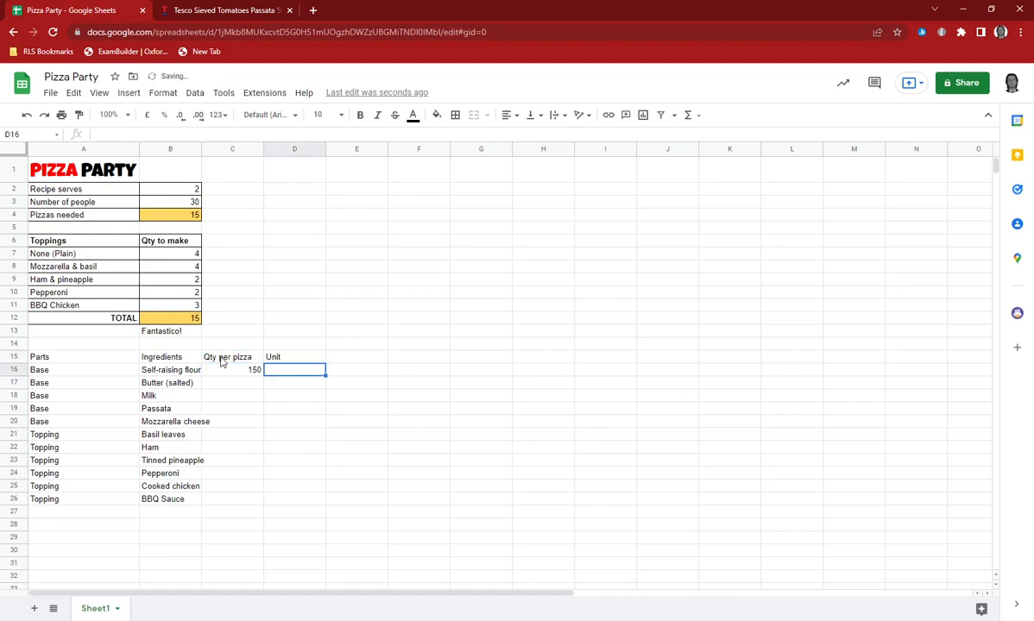
{"action": "type", "text": "g"}
{"action": "key", "text": "Left"}
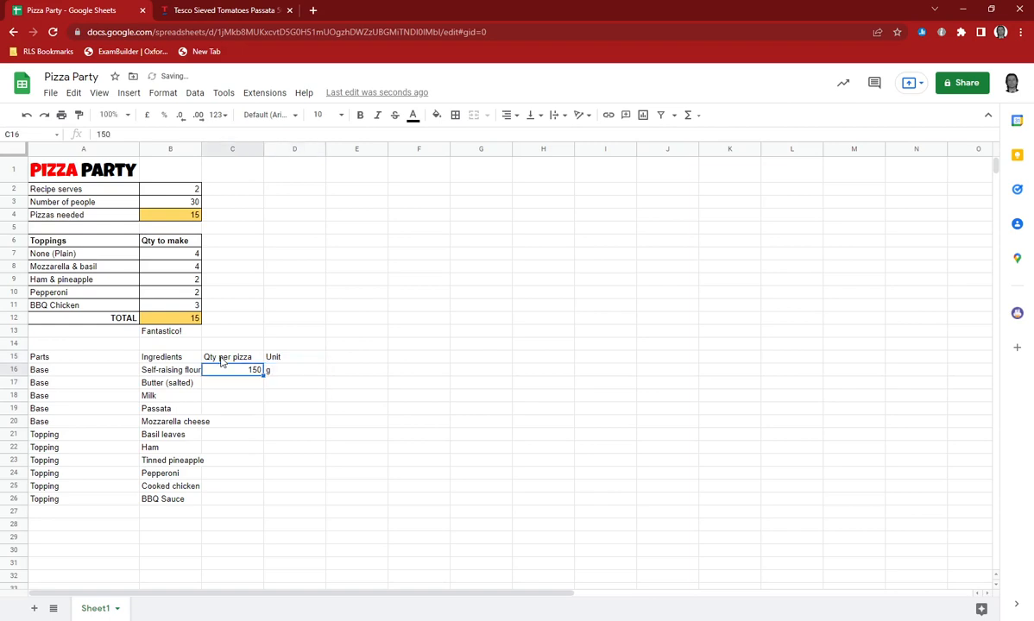
Step: Enter 150g as a test value in D5 and the formula =D5*2 in E5
{"action": "left_click", "coordinate": [293, 228]}
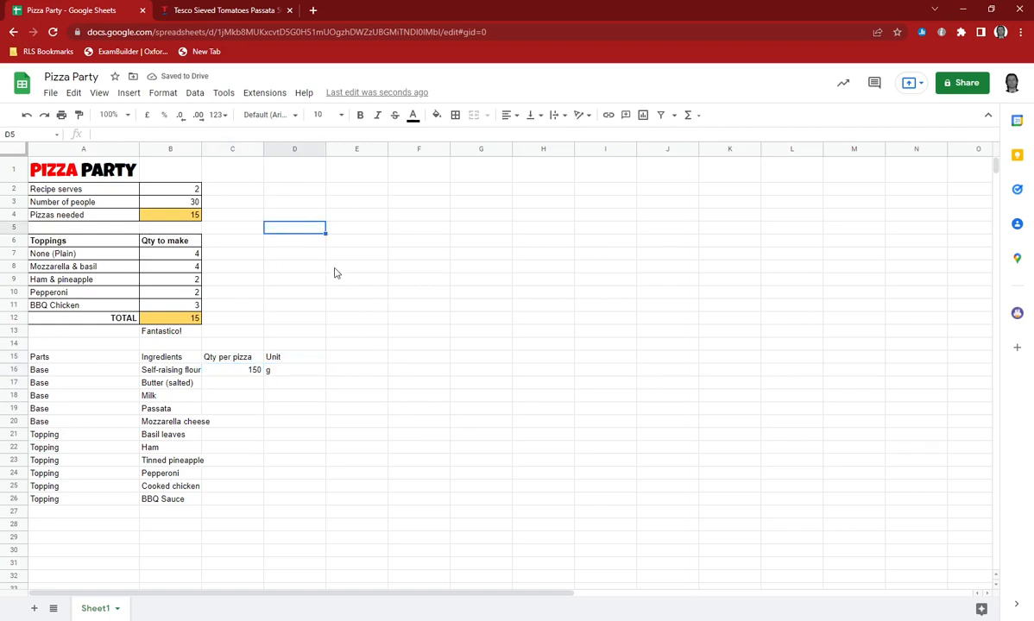
{"action": "type", "text": "150g"}
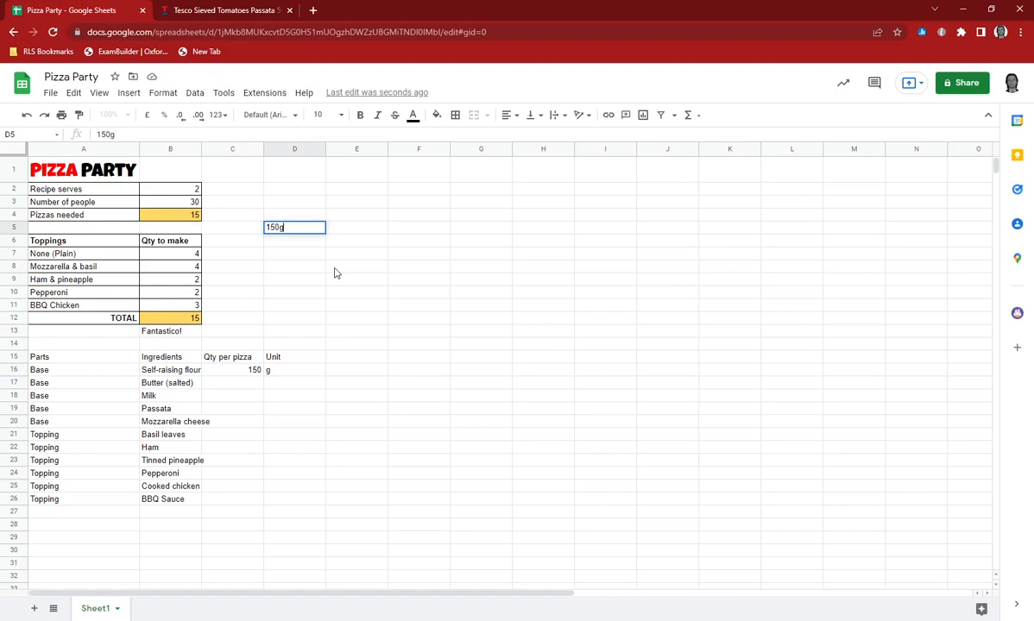
{"action": "key", "text": "Return"}
{"action": "key", "text": "Up"}
{"action": "key", "text": "Right"}
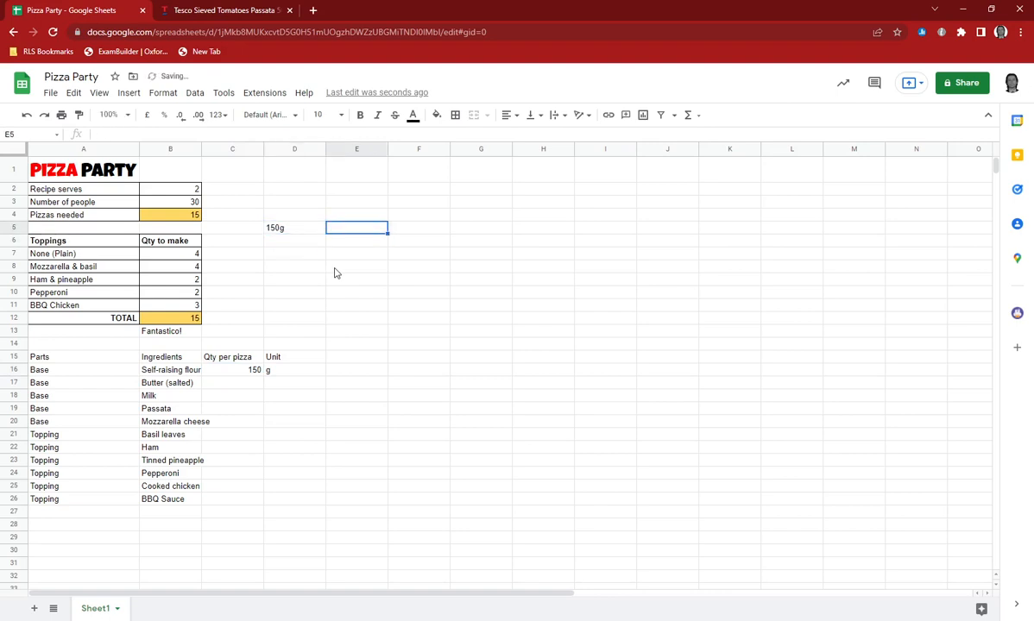
{"action": "type", "text": "=D5*"}
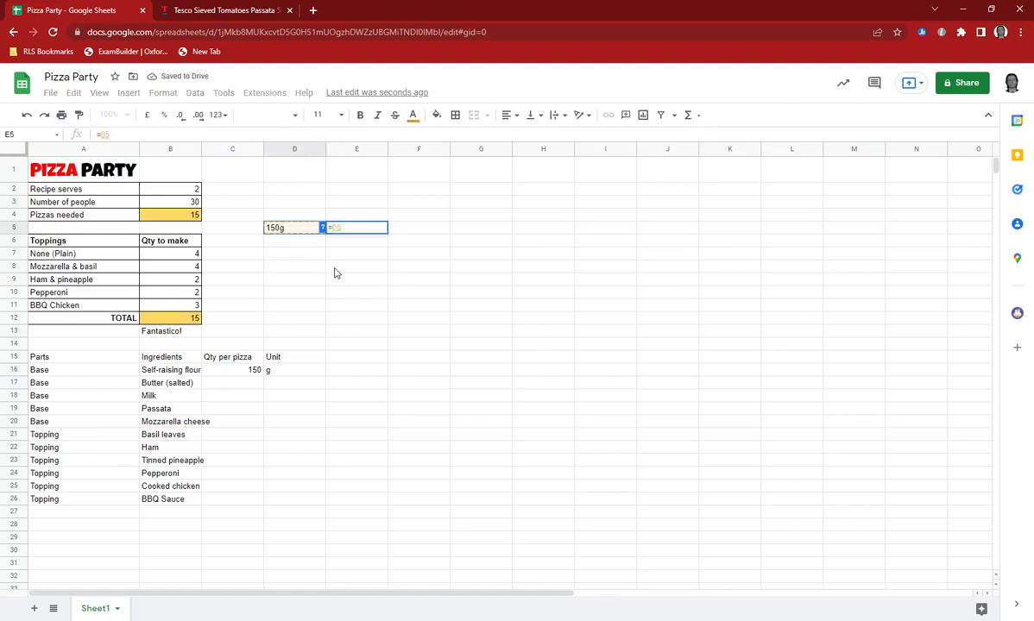
{"action": "type", "text": "2"}
{"action": "key", "text": "Return"}
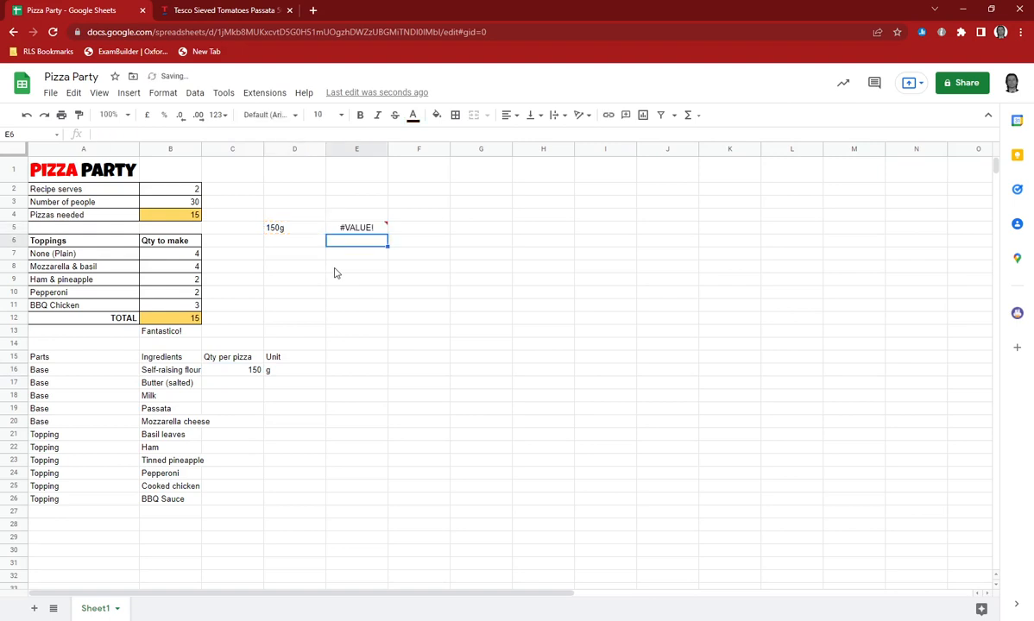
Step: Replace the test value in D5 with the plain number 150
{"action": "key", "text": "Up"}
{"action": "key", "text": "Left"}
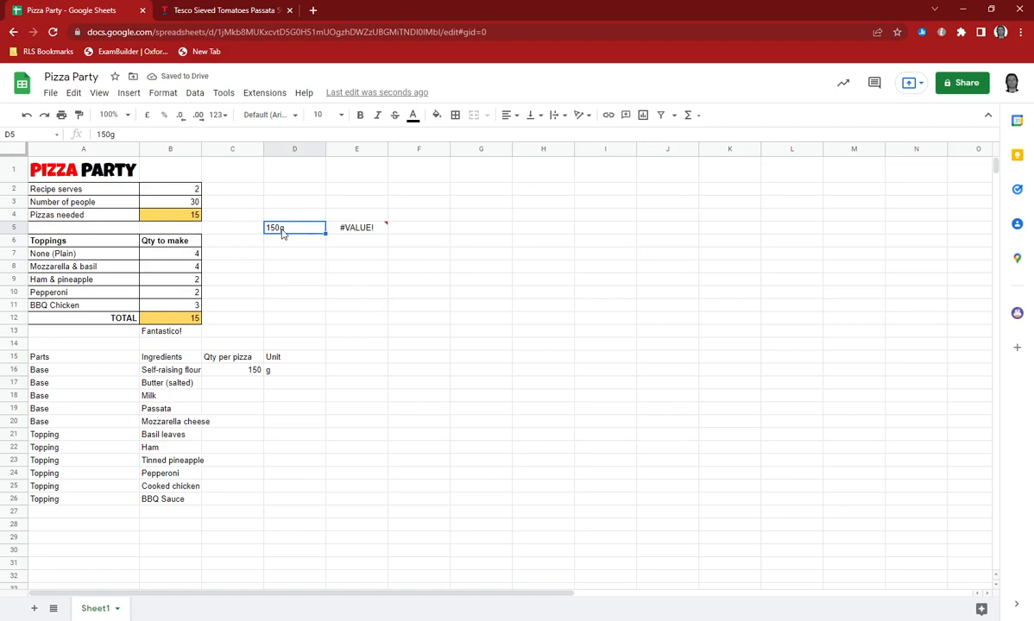
{"action": "type", "text": "150"}
{"action": "key", "text": "Return"}
{"action": "key", "text": "Up"}
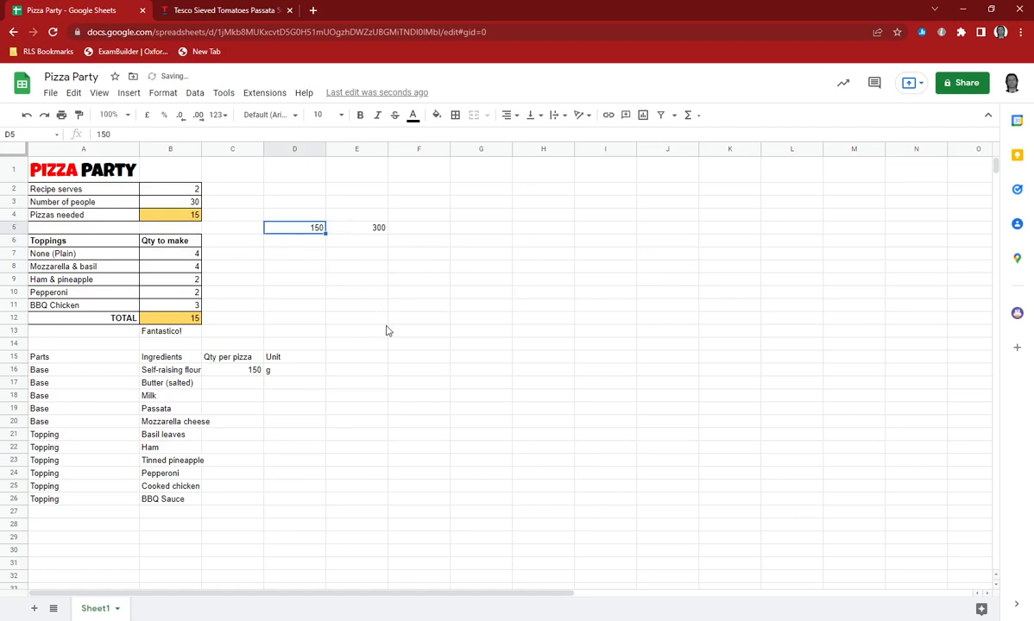
Step: Clear the test value and formula from D5:E5
{"action": "key", "text": "Right"}
{"action": "key", "text": "Left"}
{"action": "key", "text": "shift+Right"}
{"action": "key", "text": "Delete"}
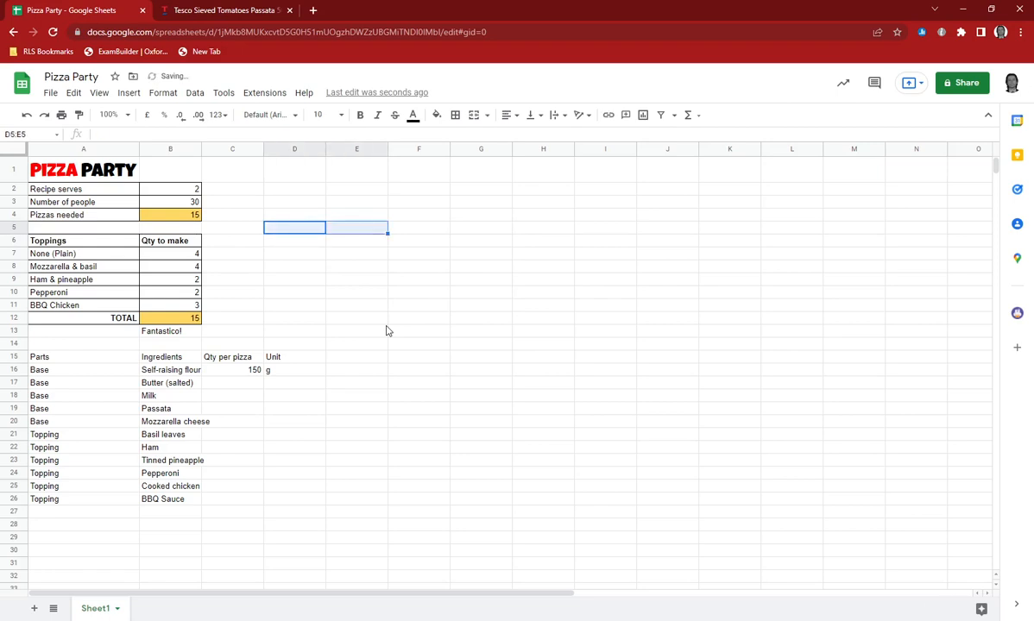
Step: Fill C17:D26 with 40 g, 100 ml, 45 ml, 50 g, 30 g, 1 slice, 200 g, 60 g, 60 g and 25 ml
{"action": "left_click", "coordinate": [253, 387]}
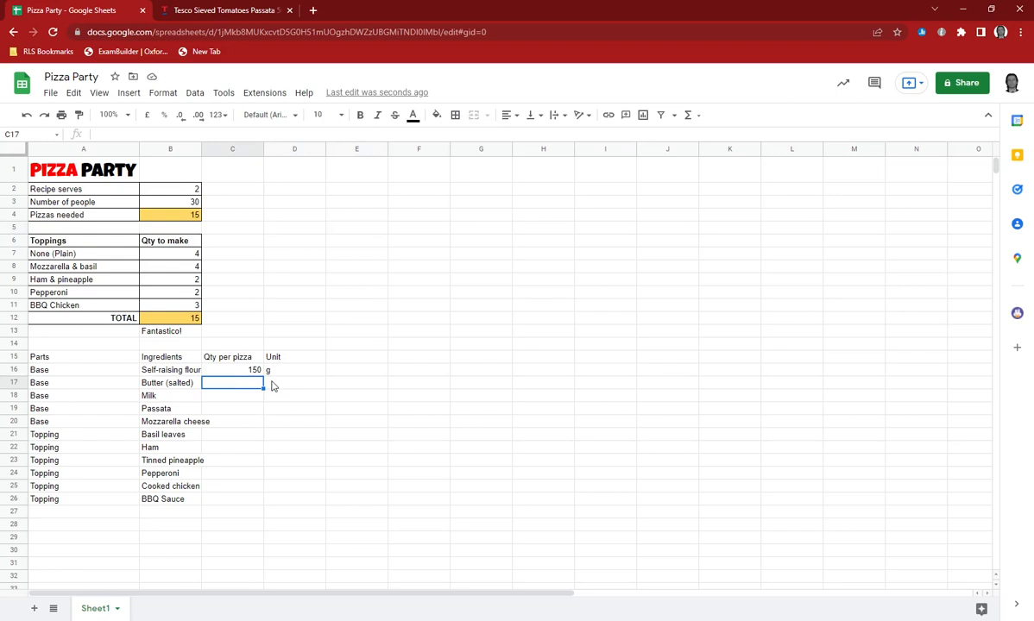
{"action": "type", "text": "40\tg 100\tml 45\tml 50\tg 30\tg 1\tslice 200\tg 60\tg 60\tg 25\tml"}
Step: Add the heading Total qty needed in E15 and multiply pizzas needed by the flour quantity in E16 with =B4*C16
{"action": "left_click", "coordinate": [342, 352]}
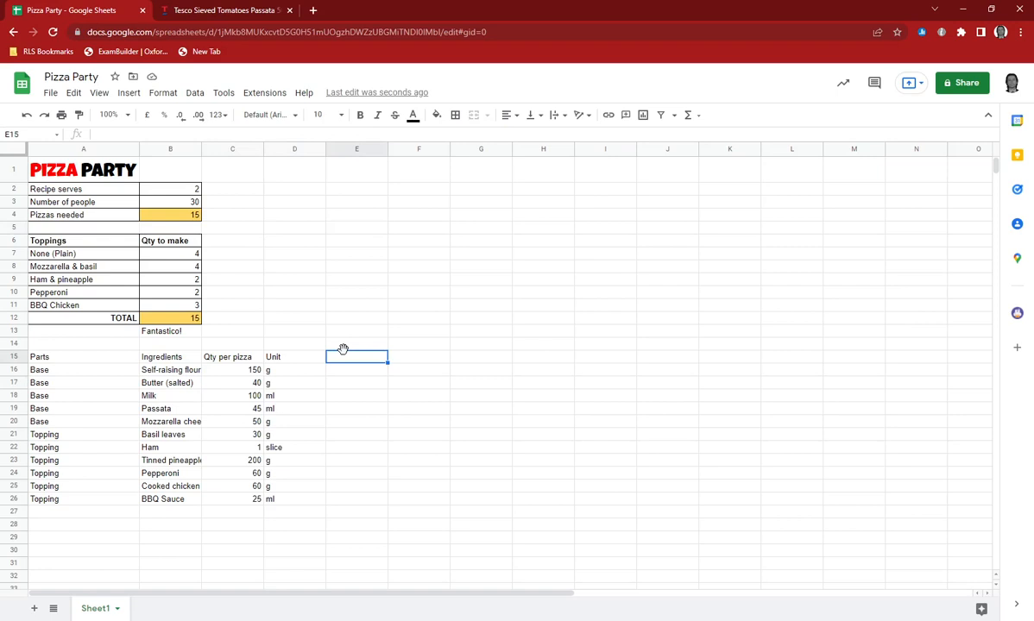
{"action": "type", "text": "Total qty needed"}
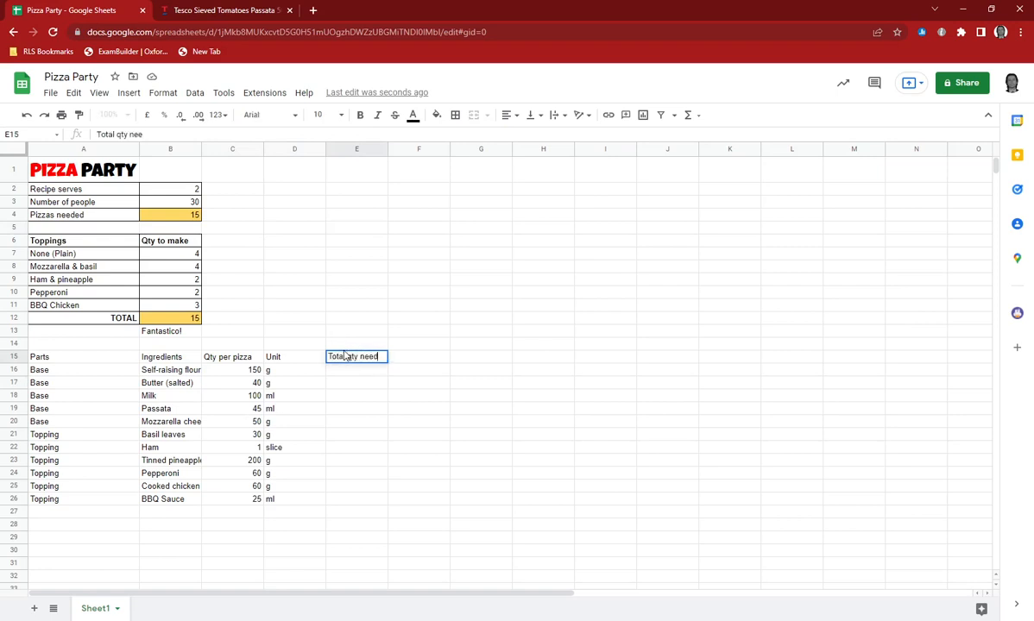
{"action": "key", "text": "Return"}
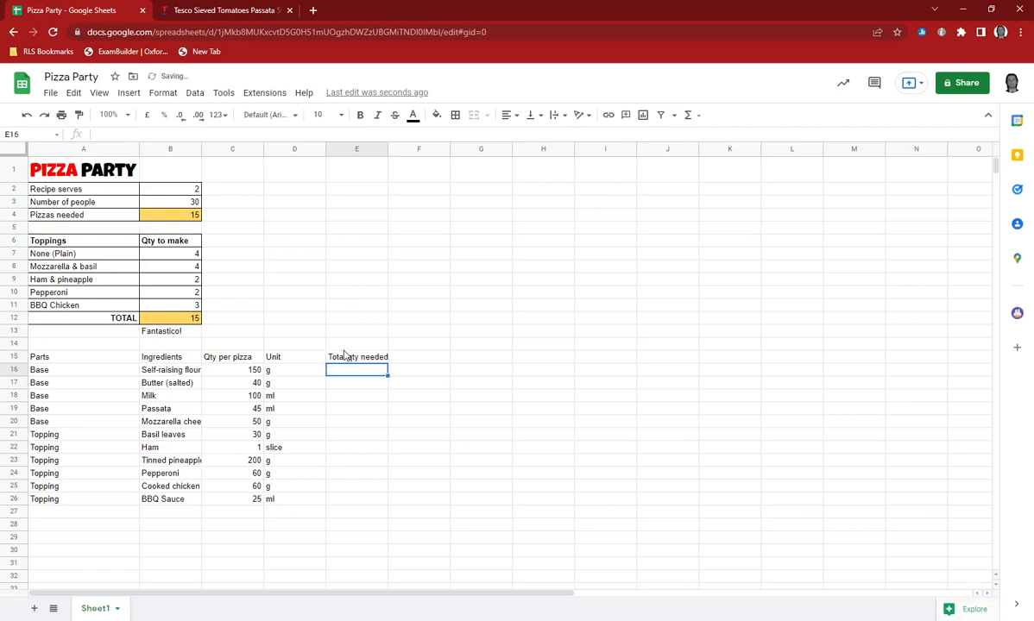
{"action": "type", "text": "="}
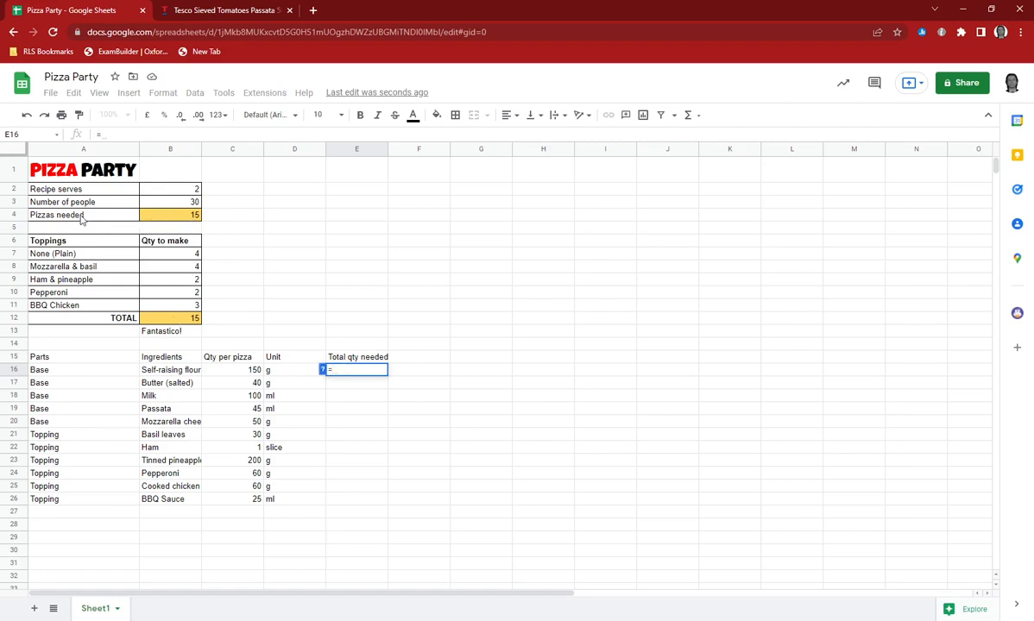
{"action": "left_click", "coordinate": [175, 217]}
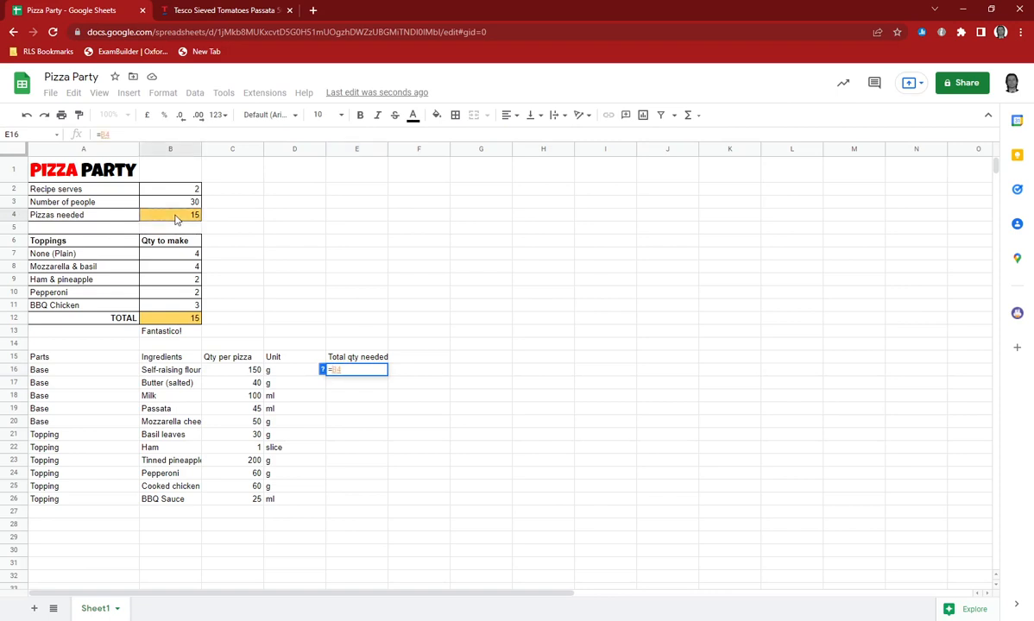
{"action": "type", "text": "*"}
{"action": "left_click", "coordinate": [231, 376]}
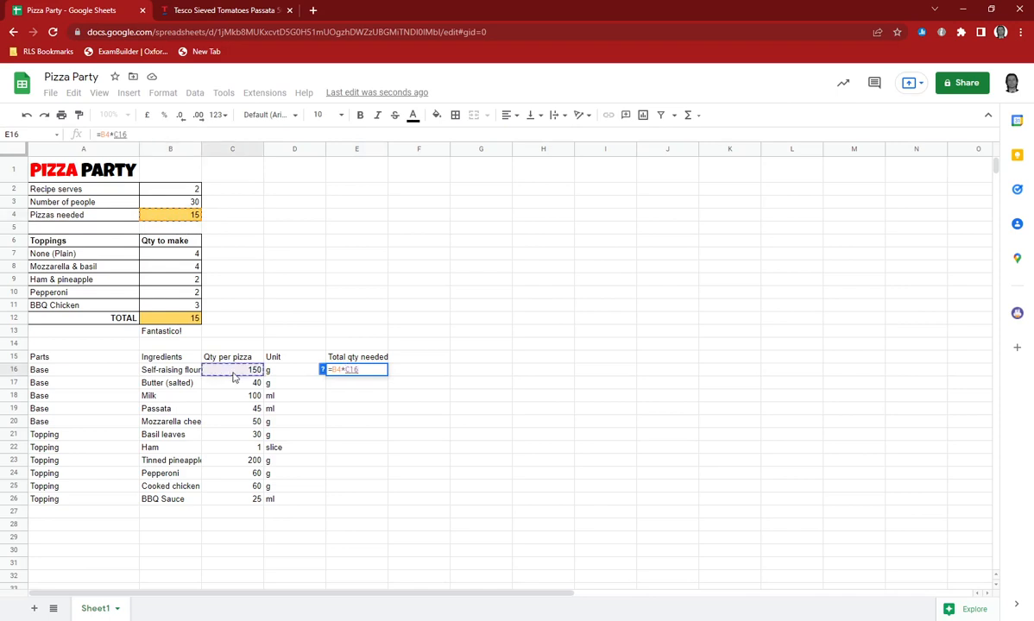
{"action": "key", "text": "Return"}
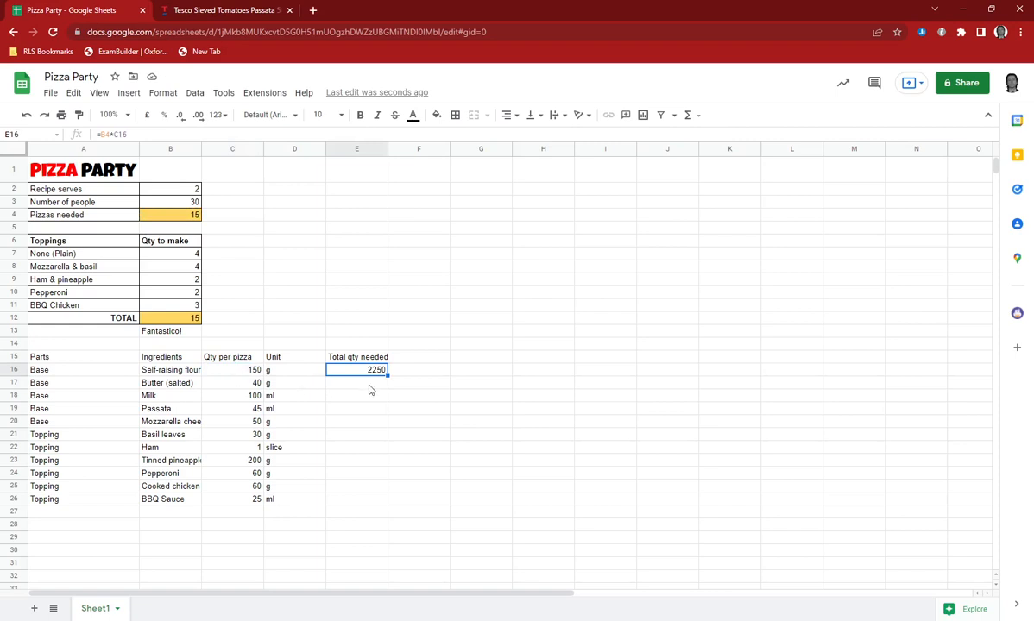
Step: Try filling the E16 formula down to E20, and clear the copies from E17:E20
{"action": "left_click_drag", "start_coordinate": [386, 373], "coordinate": [383, 425]}
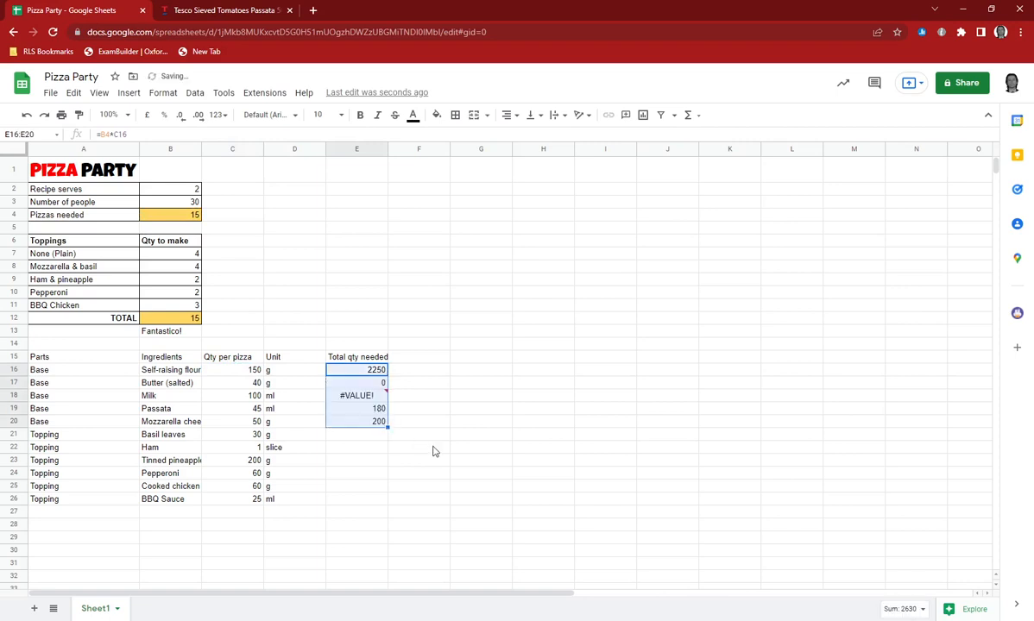
{"action": "left_click", "coordinate": [377, 385]}
{"action": "left_click_drag", "start_coordinate": [372, 423], "coordinate": [375, 386]}
{"action": "key", "text": "Delete"}
{"action": "key", "text": "Up"}
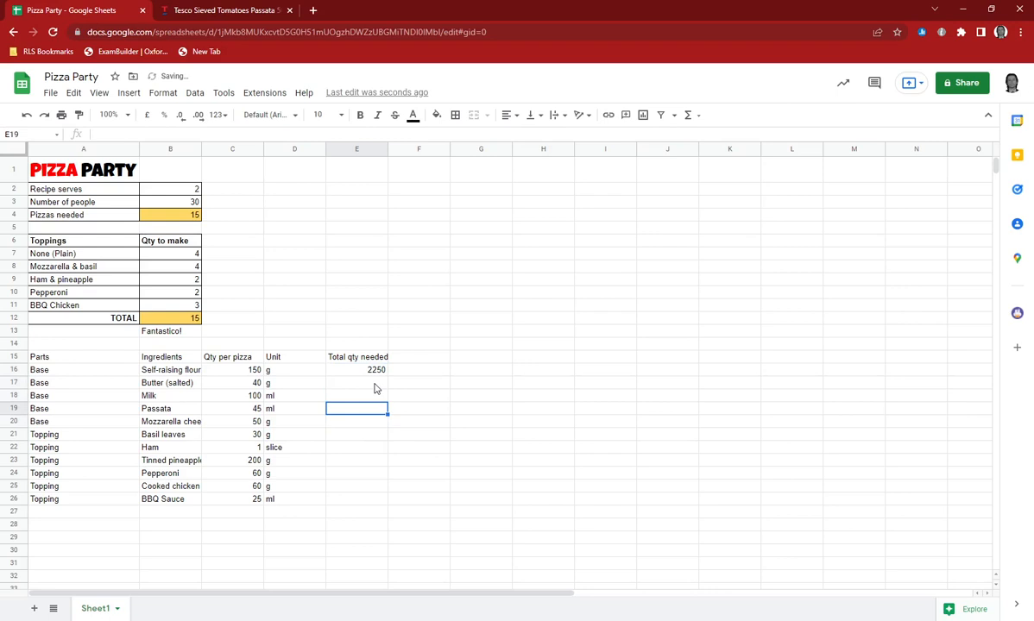
Step: Make the B4 reference in E16 absolute so it reads =$B$4*C16, and fill the formula down to E20
{"action": "double_click", "coordinate": [353, 373]}
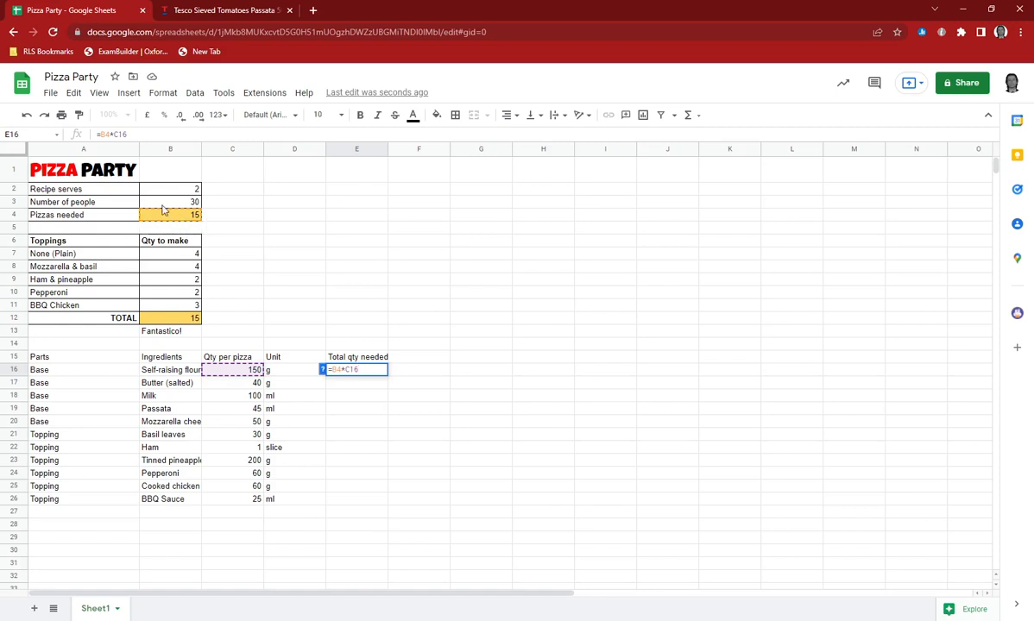
{"action": "left_click", "coordinate": [337, 370]}
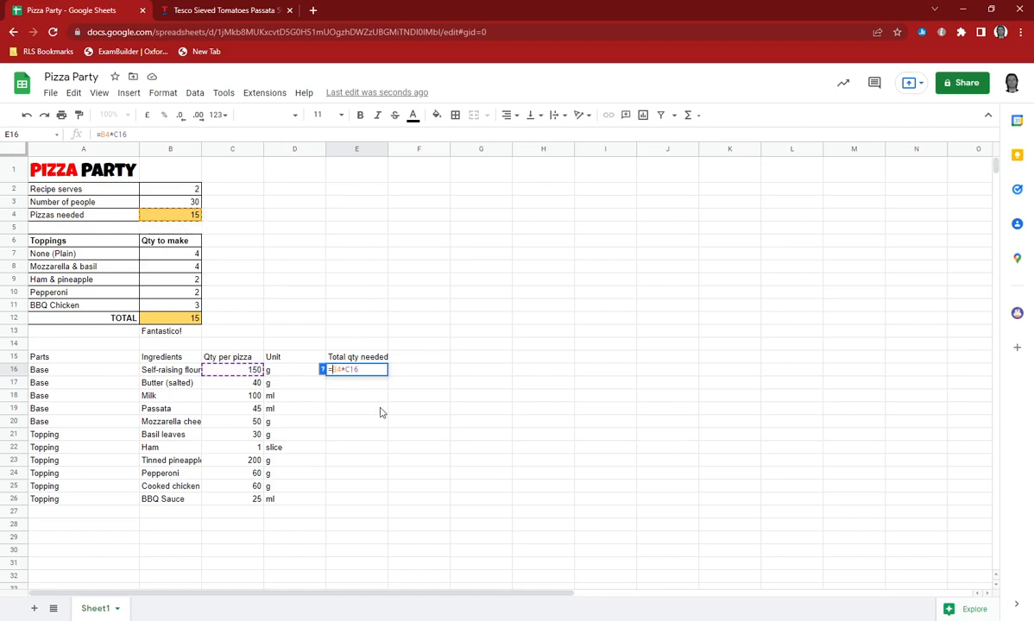
{"action": "left_click_drag", "start_coordinate": [332, 371], "coordinate": [343, 370]}
{"action": "key", "text": "F4"}
{"action": "key", "text": "Return"}
{"action": "key", "text": "Up"}
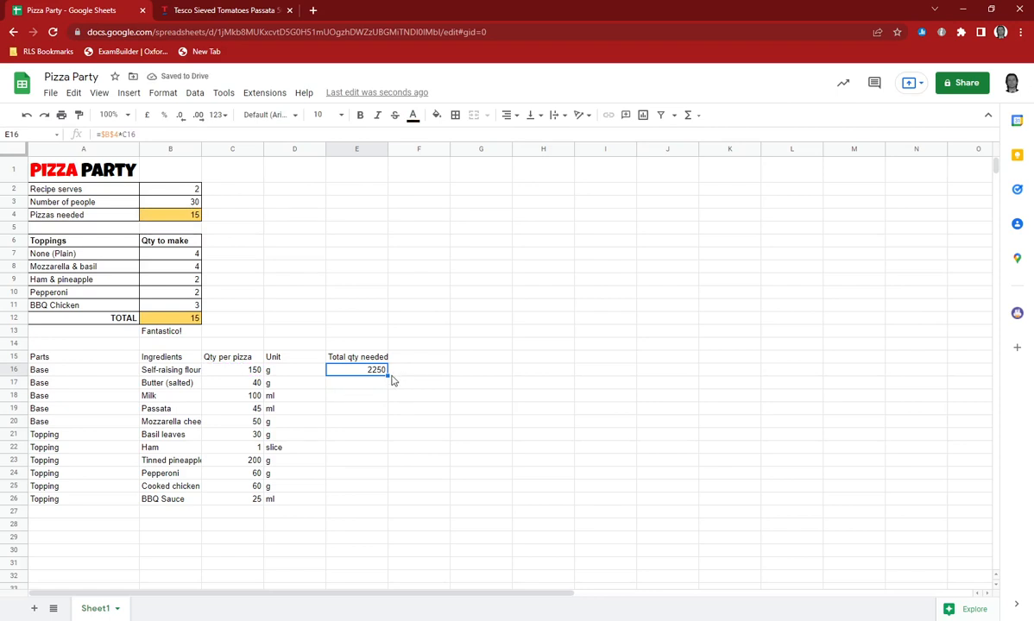
{"action": "left_click_drag", "start_coordinate": [386, 377], "coordinate": [388, 423]}
Step: Examine the formulas in E16:E19 to compare their references to the pizzas needed and quantity per pizza cells
{"action": "double_click", "coordinate": [369, 369]}
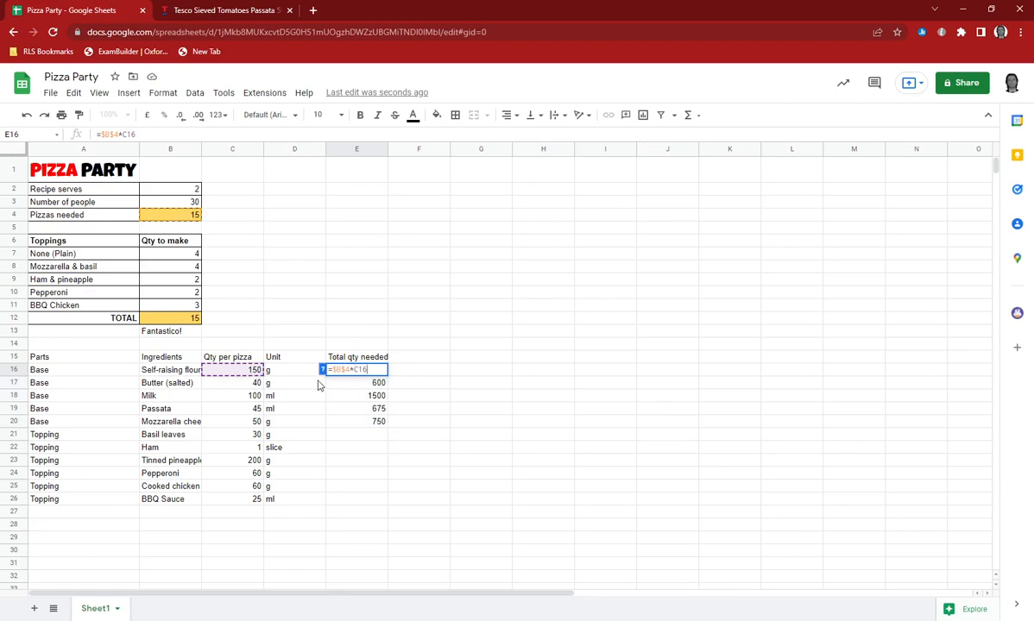
{"action": "key", "text": "Return"}
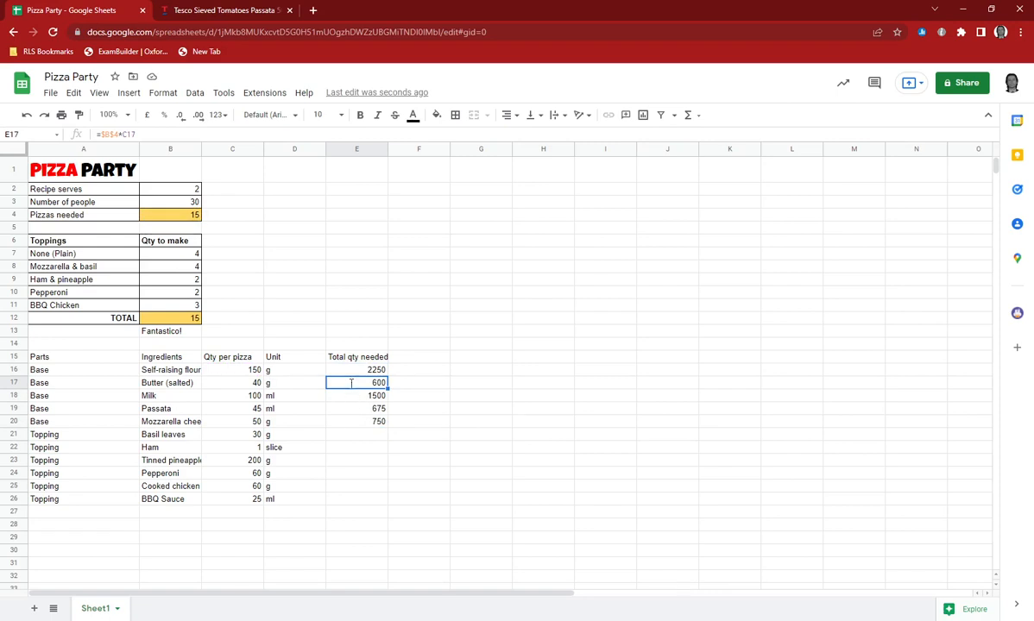
{"action": "double_click", "coordinate": [351, 386]}
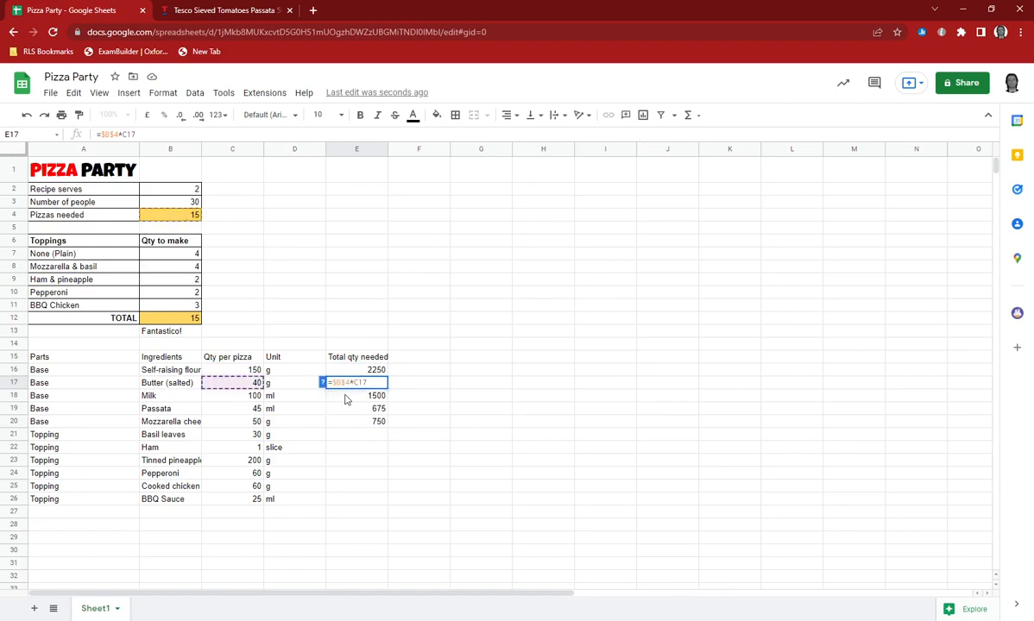
{"action": "key", "text": "Return"}
{"action": "key", "text": "Return"}
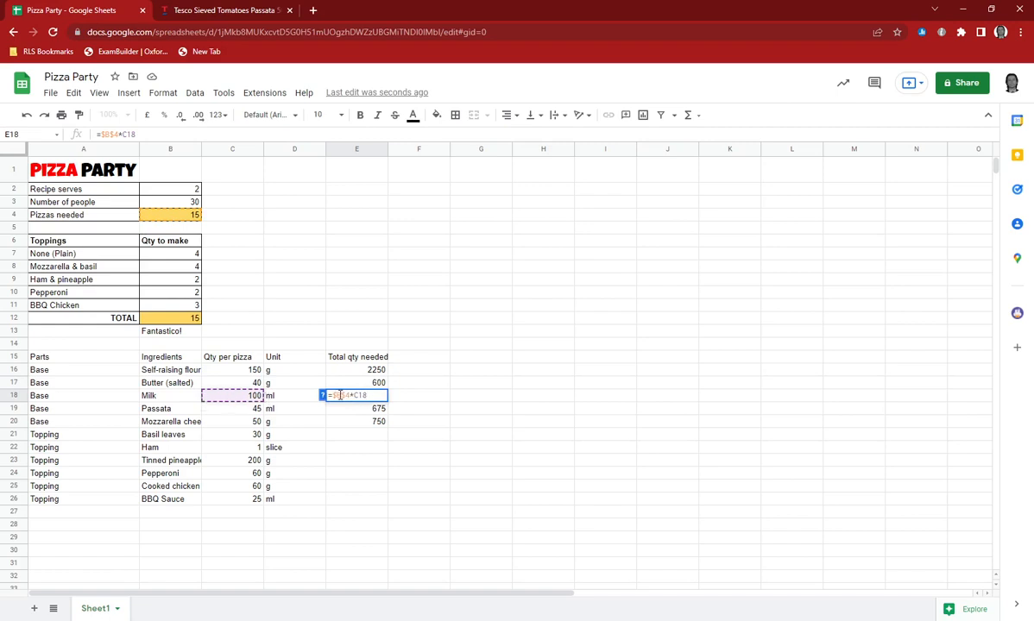
{"action": "key", "text": "Return"}
{"action": "key", "text": "Return"}
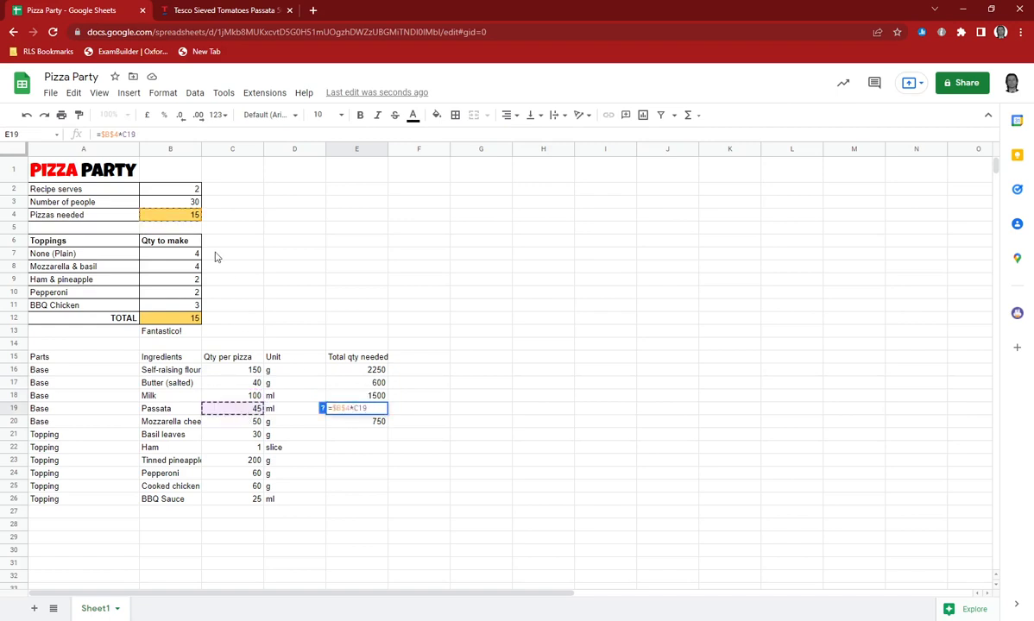
{"action": "key", "text": "Return"}
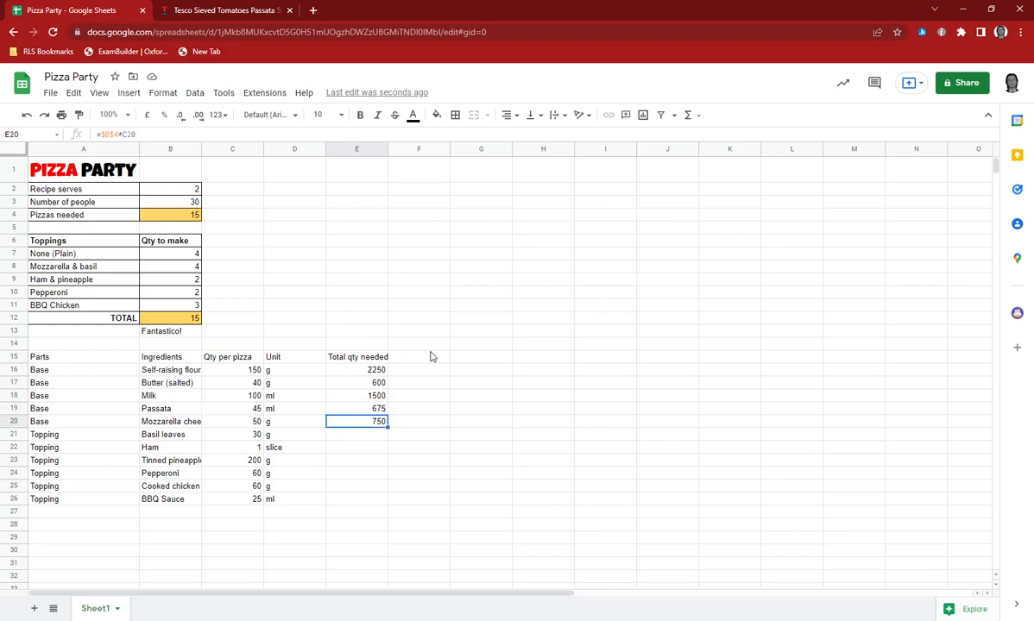
Step: Refill E17:E20 from the total quantity formula in E16
{"action": "key", "text": "Up"}
{"action": "key", "text": "Up"}
{"action": "key", "text": "Up"}
{"action": "key", "text": "Up"}
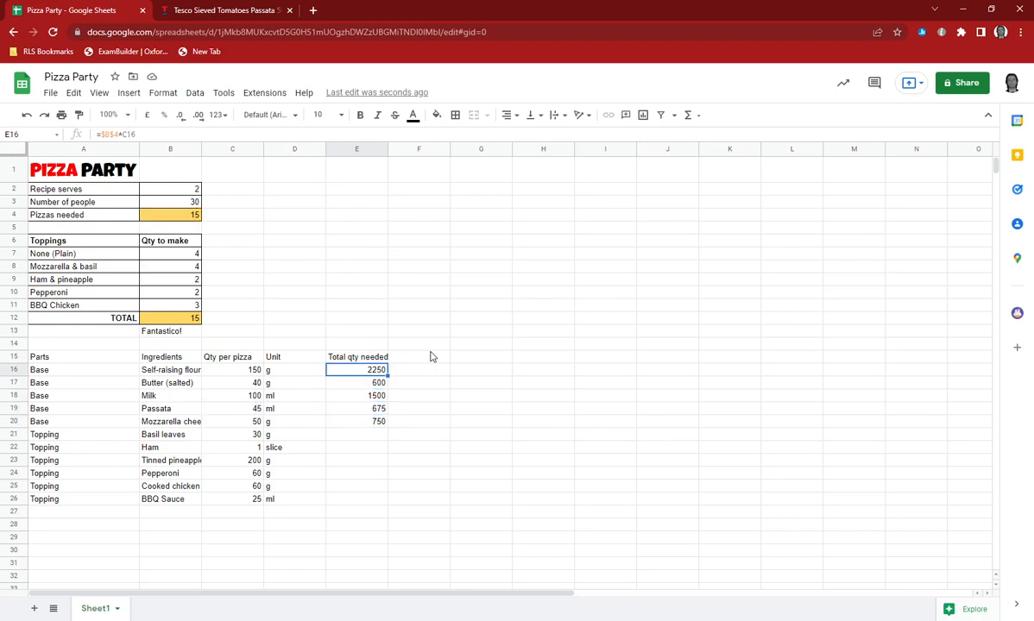
{"action": "left_click_drag", "start_coordinate": [389, 373], "coordinate": [388, 425]}
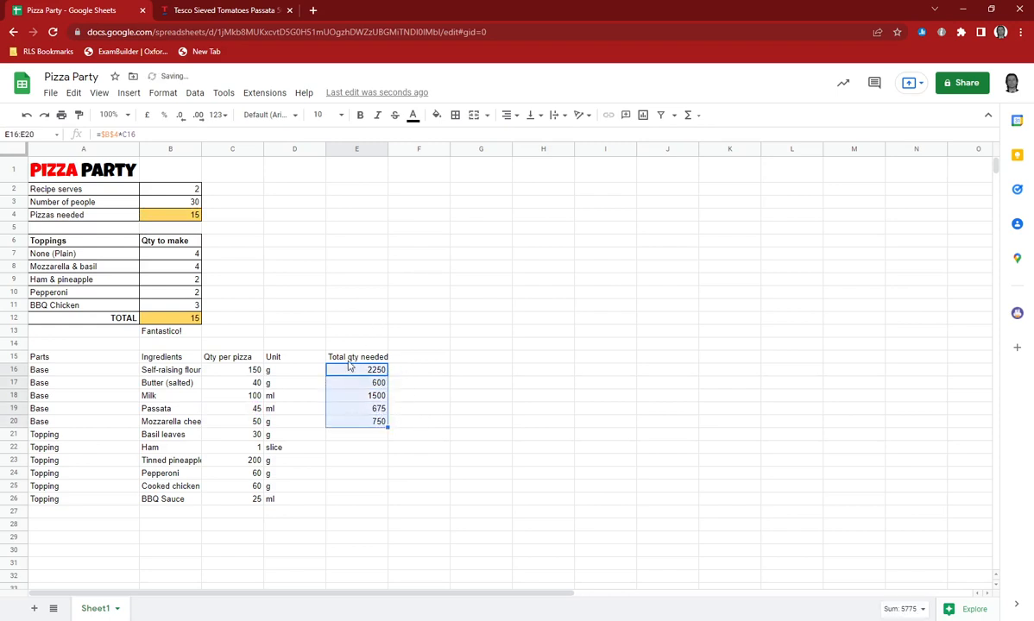
Step: Calculate the total basil leaves in E21 by multiplying the Mozzarella & basil pizzas by quantity per pizza with =B8*C21
{"action": "left_click", "coordinate": [360, 444]}
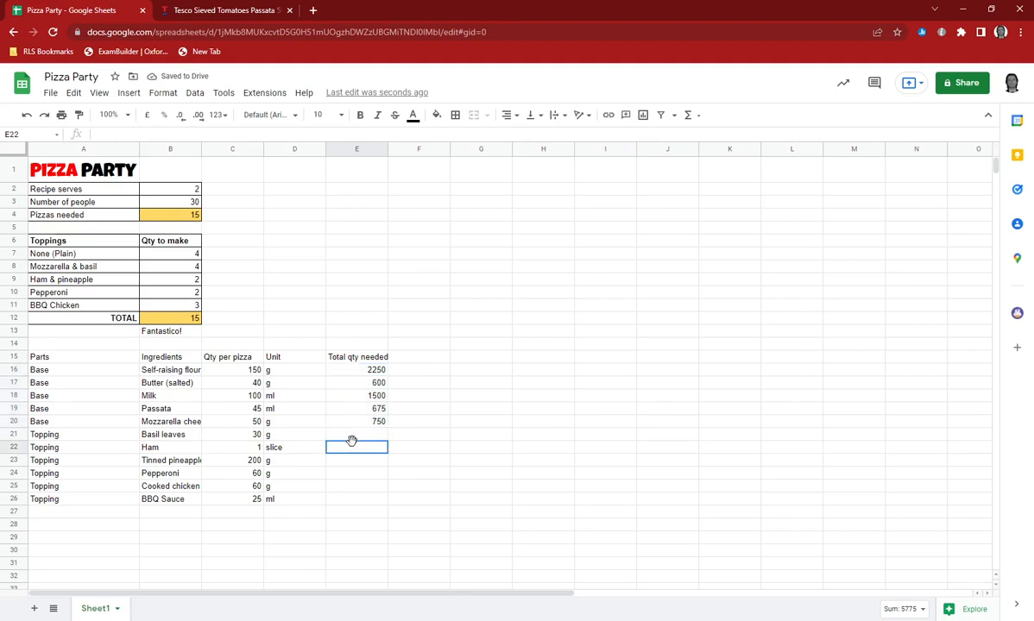
{"action": "left_click", "coordinate": [358, 435]}
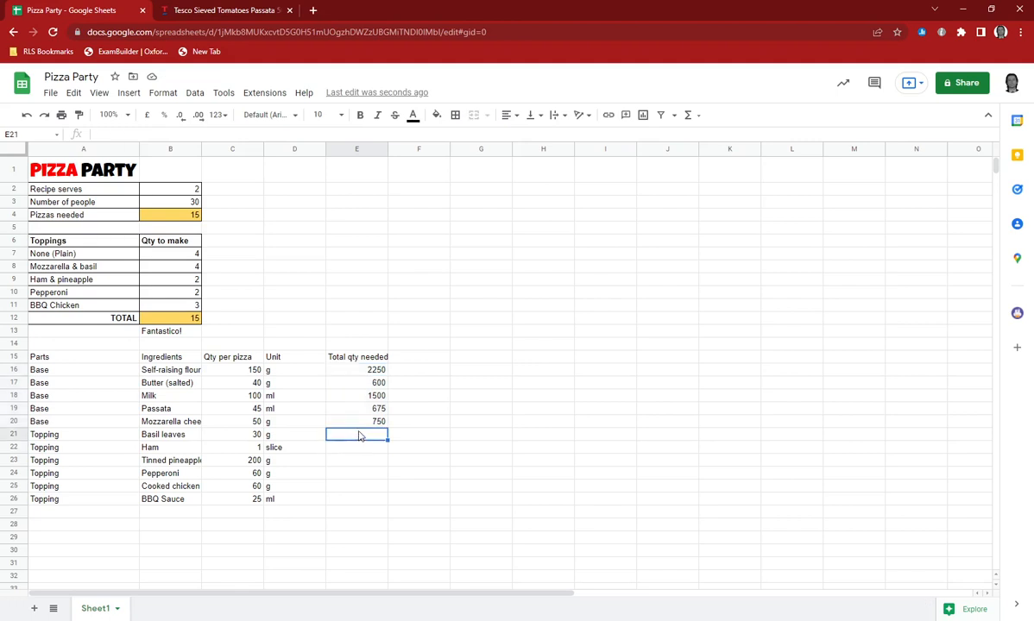
{"action": "type", "text": "="}
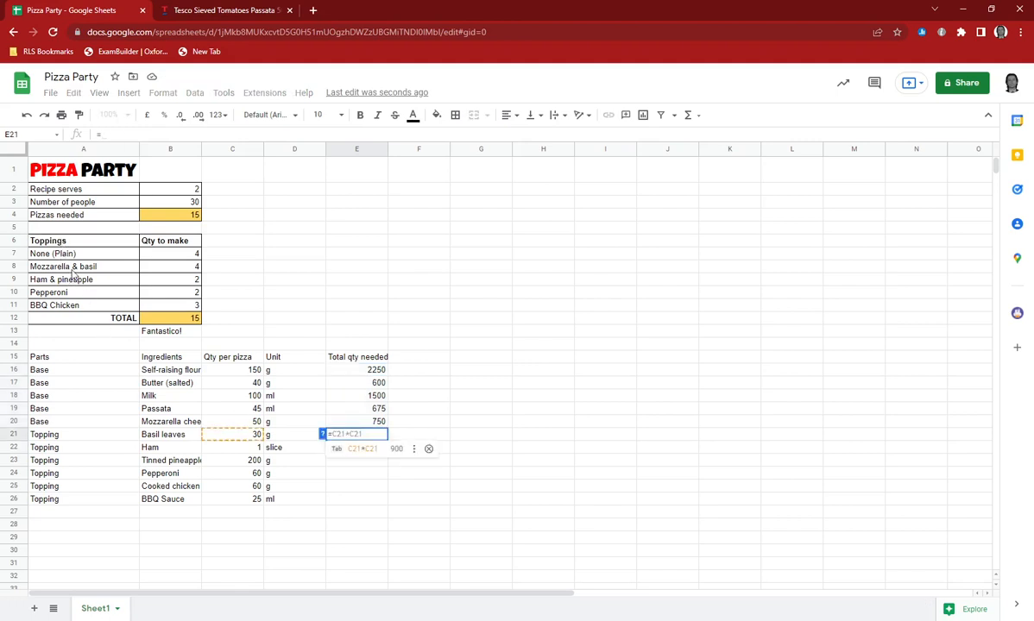
{"action": "left_click", "coordinate": [197, 269]}
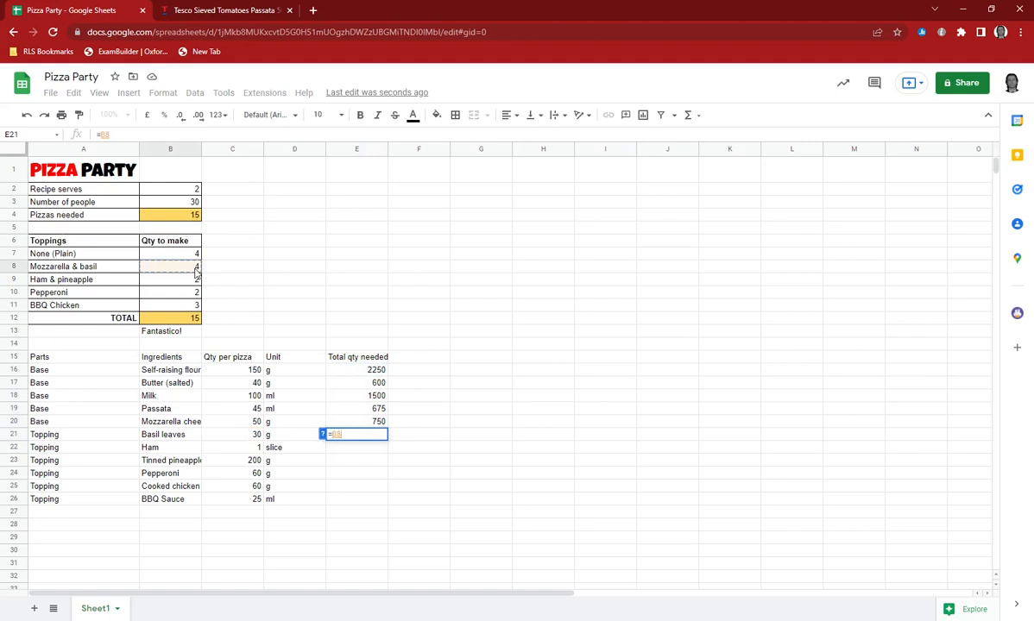
{"action": "type", "text": "*"}
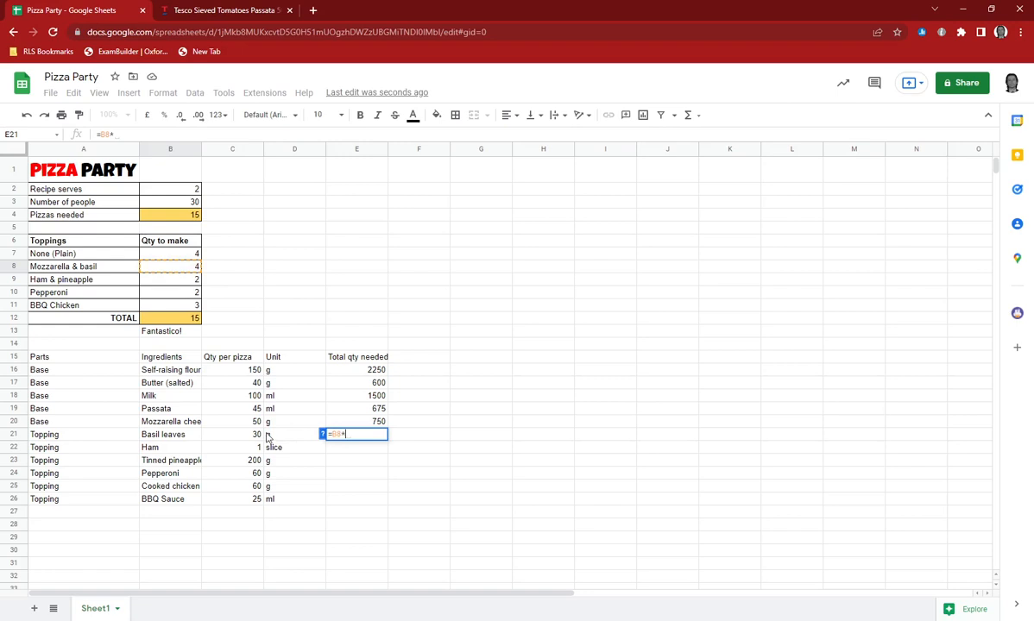
{"action": "left_click", "coordinate": [249, 437]}
{"action": "key", "text": "Return"}
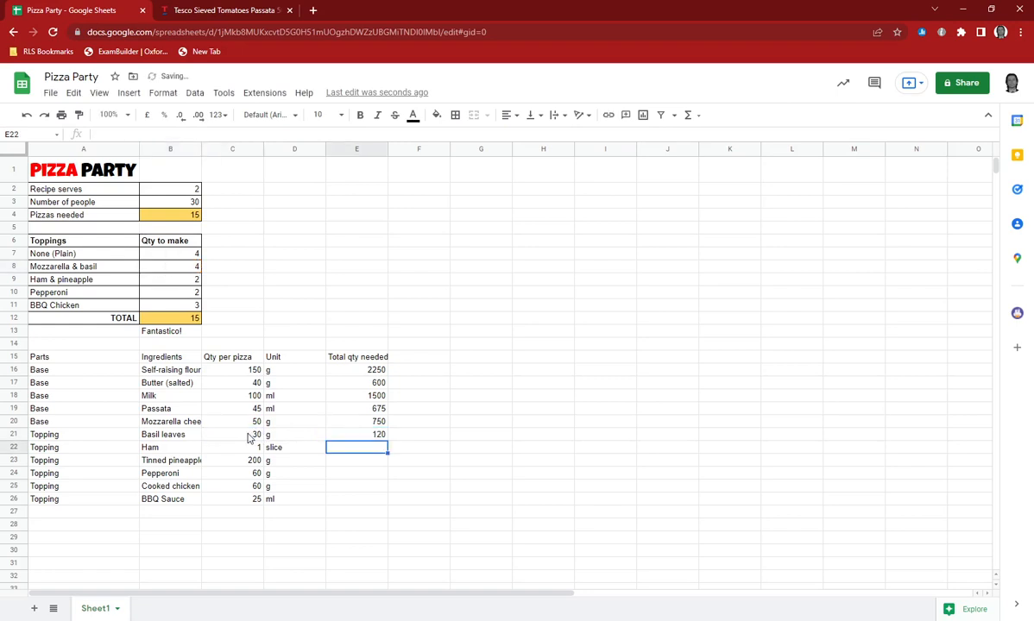
Step: Calculate the total ham in E22 by multiplying the Ham & pineapple pizzas by quantity per pizza with =B9*C22
{"action": "type", "text": "="}
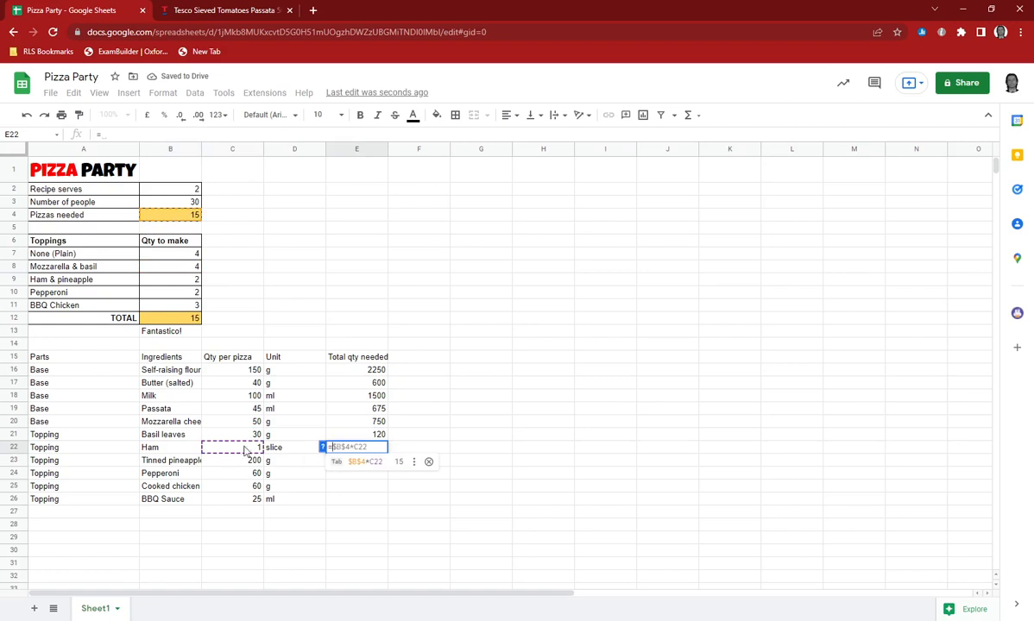
{"action": "left_click", "coordinate": [174, 281]}
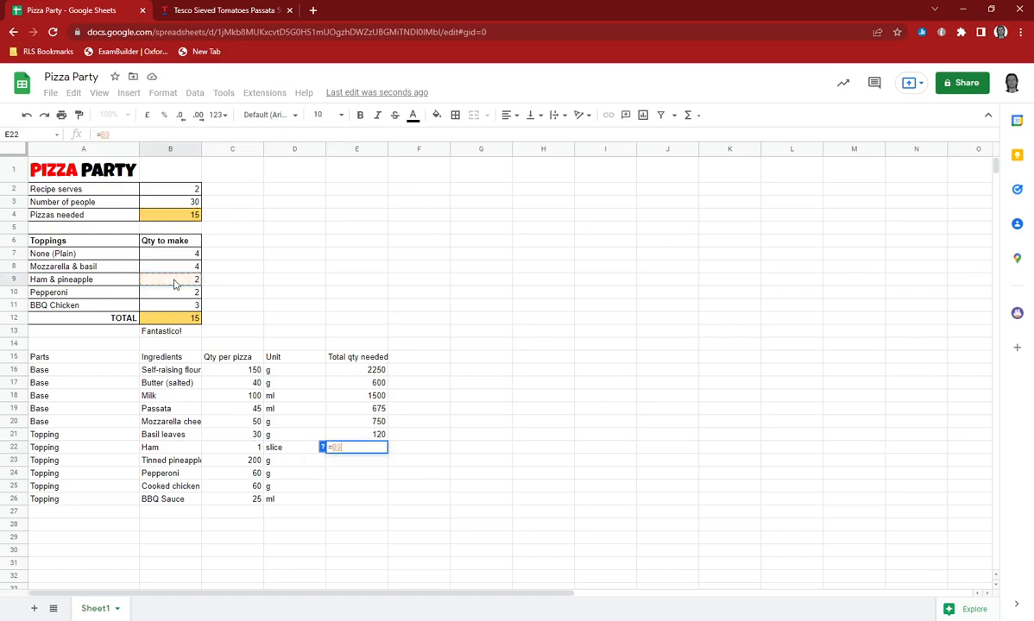
{"action": "type", "text": "*"}
{"action": "left_click", "coordinate": [245, 450]}
{"action": "key", "text": "Return"}
Step: Calculate the total tinned pineapple in E23 from the Ham & pineapple pizzas and quantity per pizza with =B9*C23
{"action": "type", "text": "="}
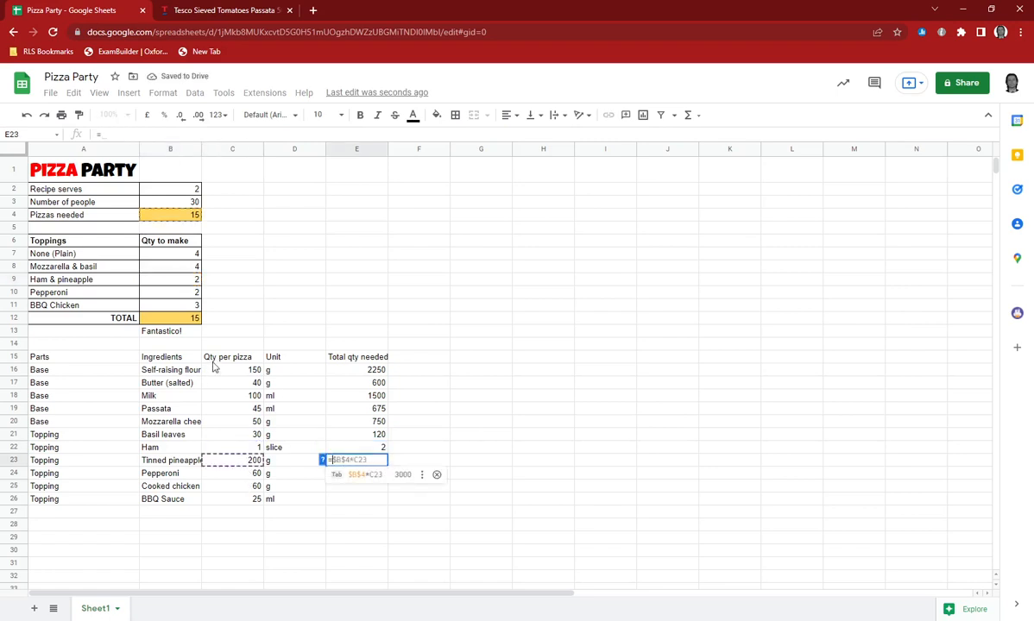
{"action": "left_click", "coordinate": [166, 283]}
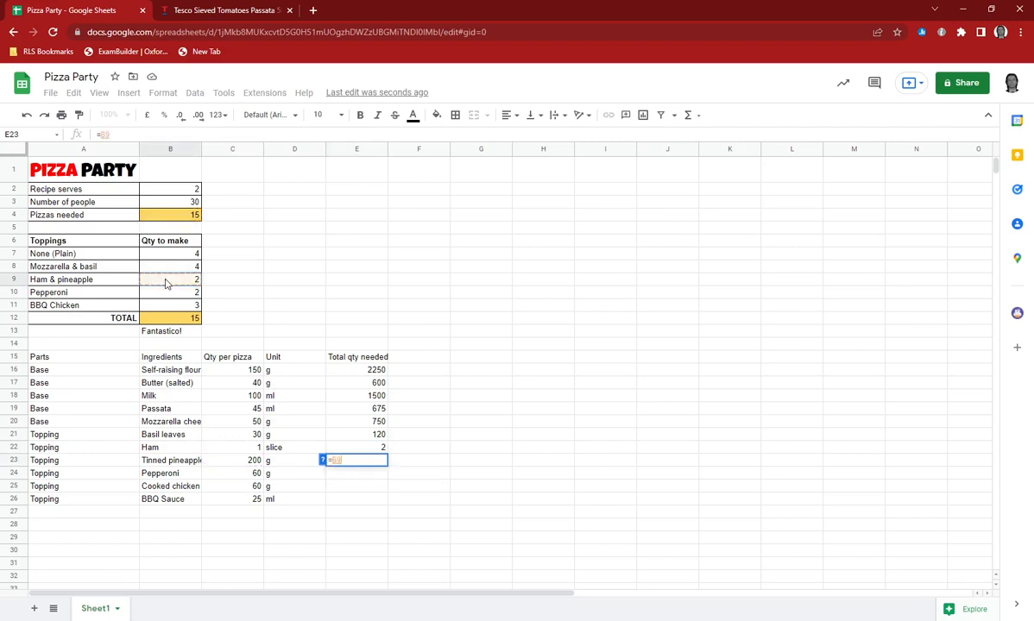
{"action": "type", "text": "*"}
{"action": "left_click", "coordinate": [249, 462]}
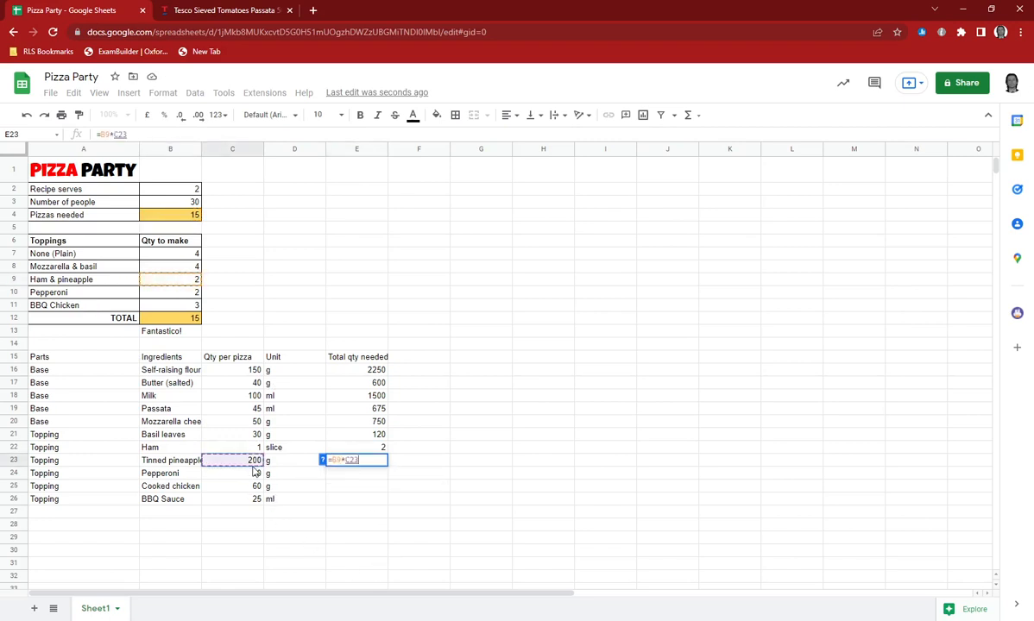
{"action": "key", "text": "Return"}
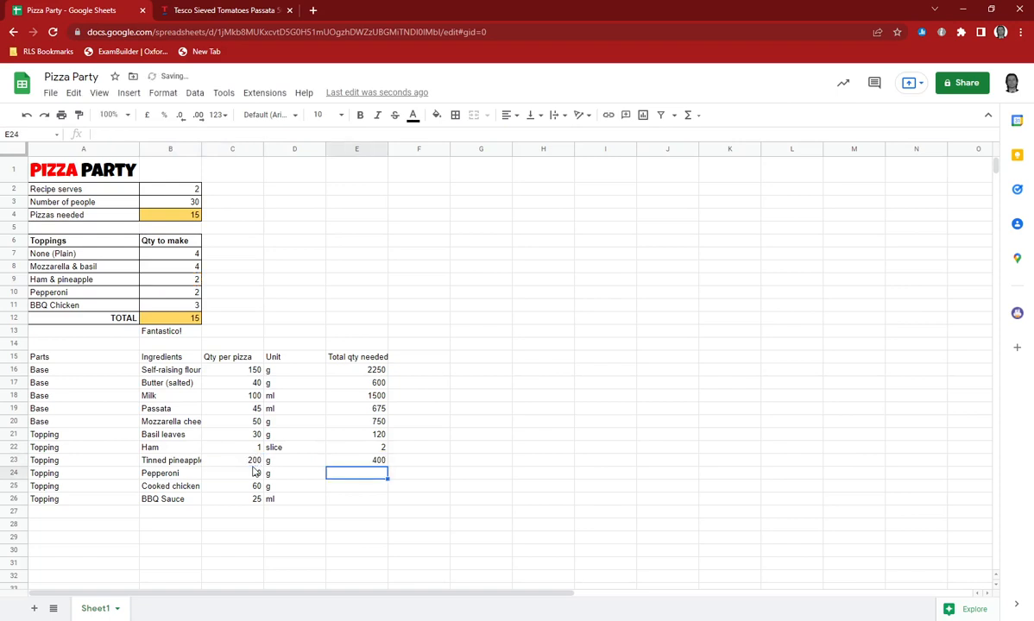
Step: Add the heading Pack size in F15 beside Total qty needed
{"action": "left_click", "coordinate": [419, 360]}
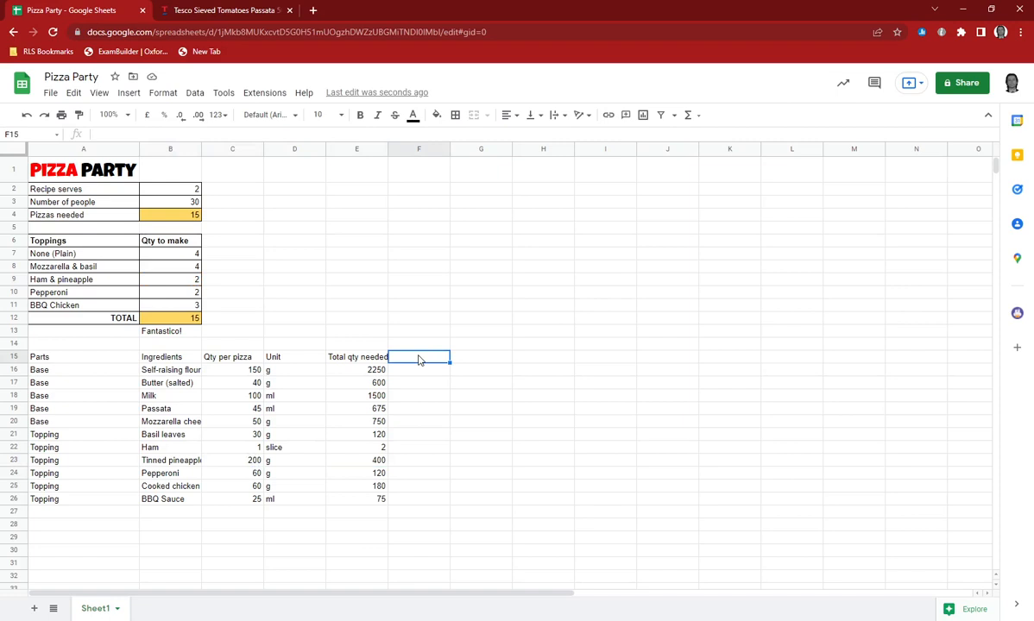
{"action": "left_click", "coordinate": [365, 370]}
{"action": "left_click", "coordinate": [426, 359]}
{"action": "type", "text": "Pack"}
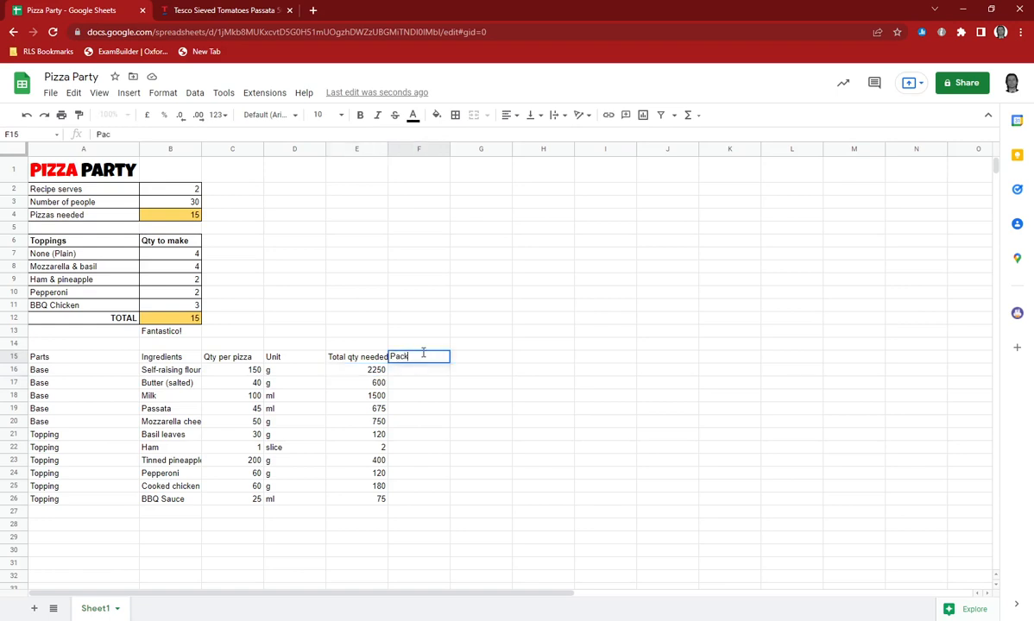
{"action": "type", "text": " size"}
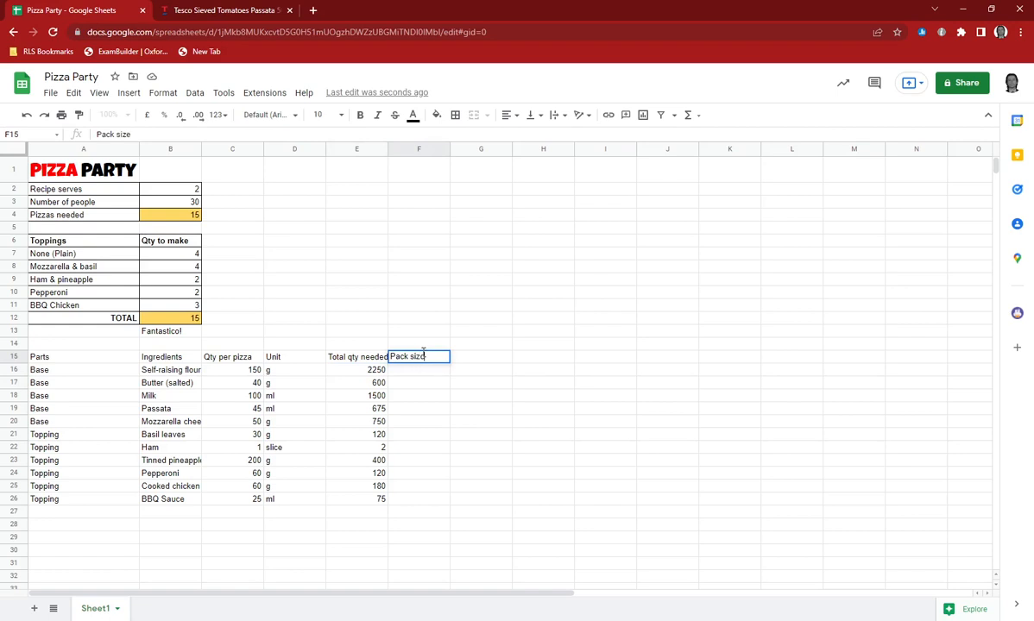
{"action": "key", "text": "Return"}
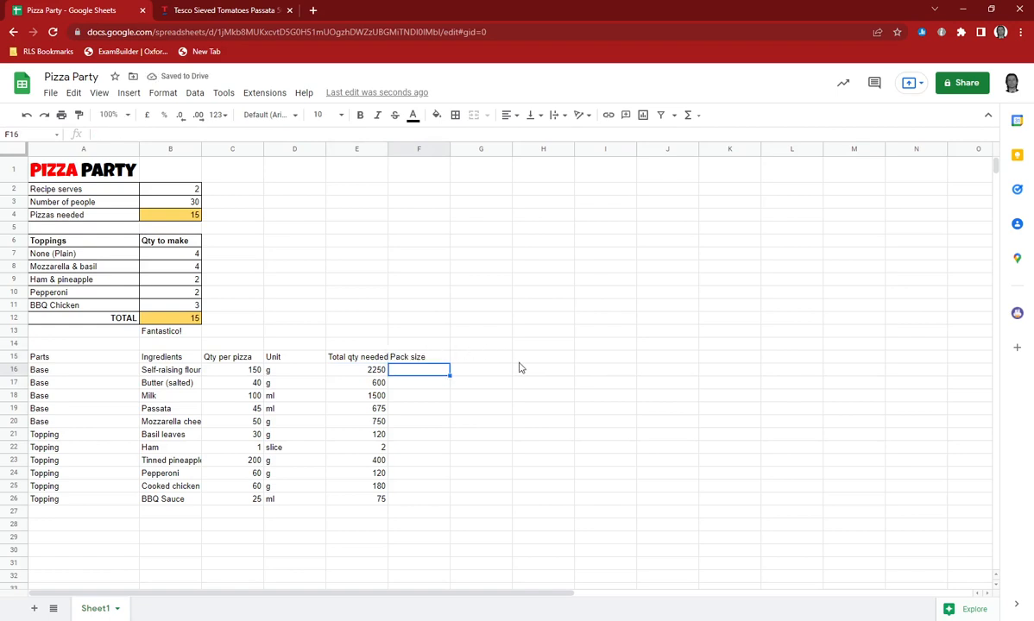
Step: Enter pack sizes of 1500 for self-raising flour in F16 and 250 for butter in F17
{"action": "type", "text": "1500"}
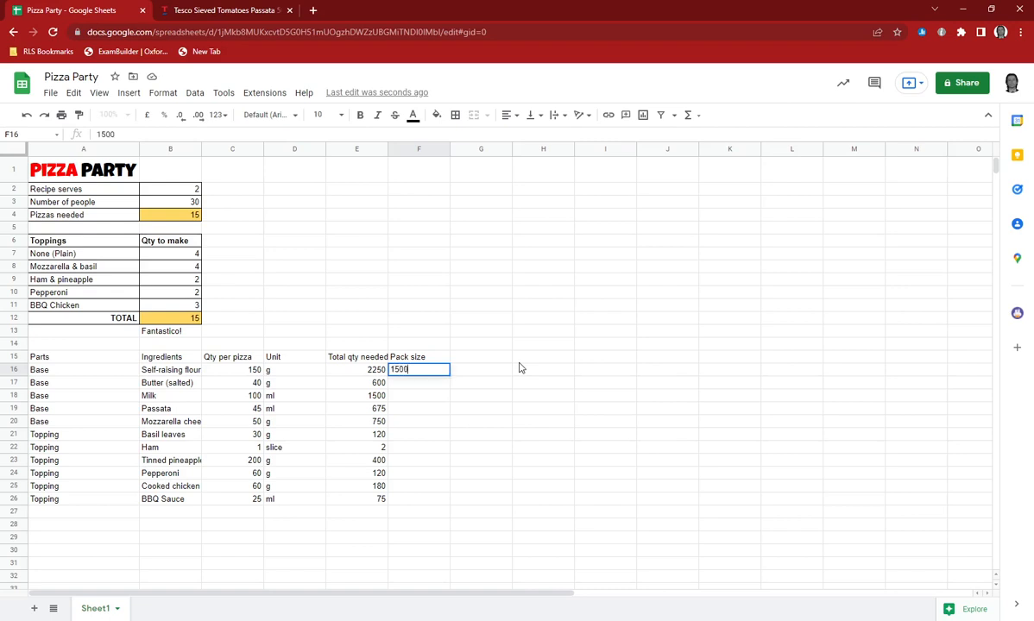
{"action": "key", "text": "Return"}
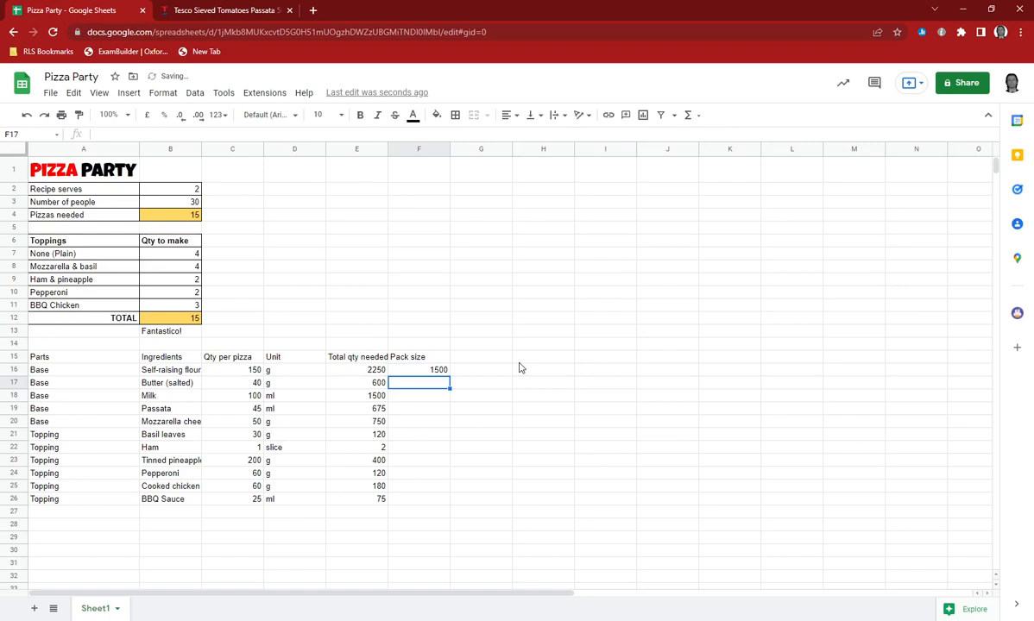
{"action": "type", "text": "250"}
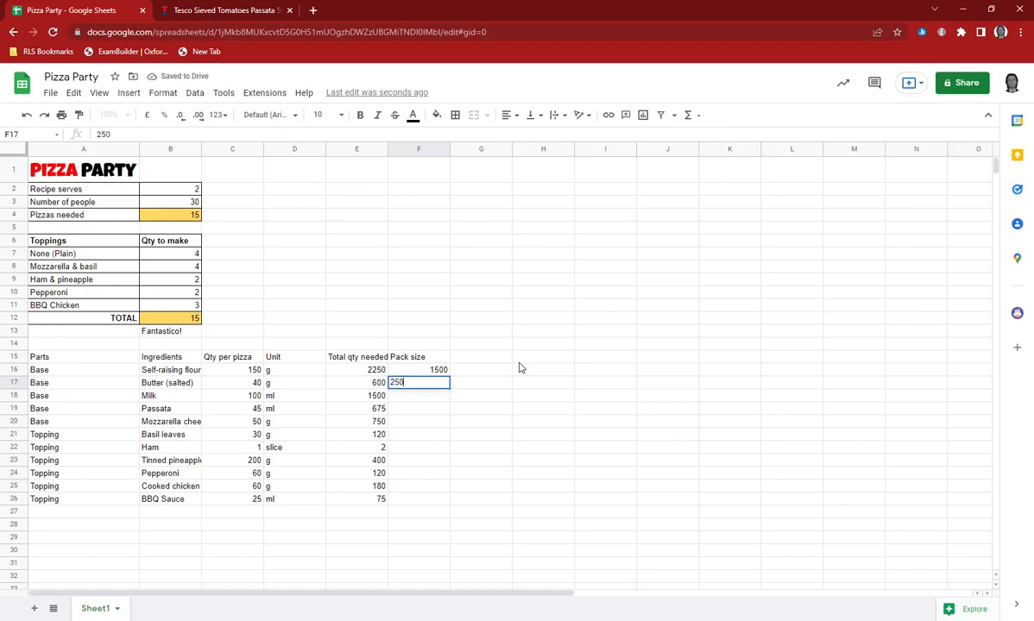
{"action": "key", "text": "Return"}
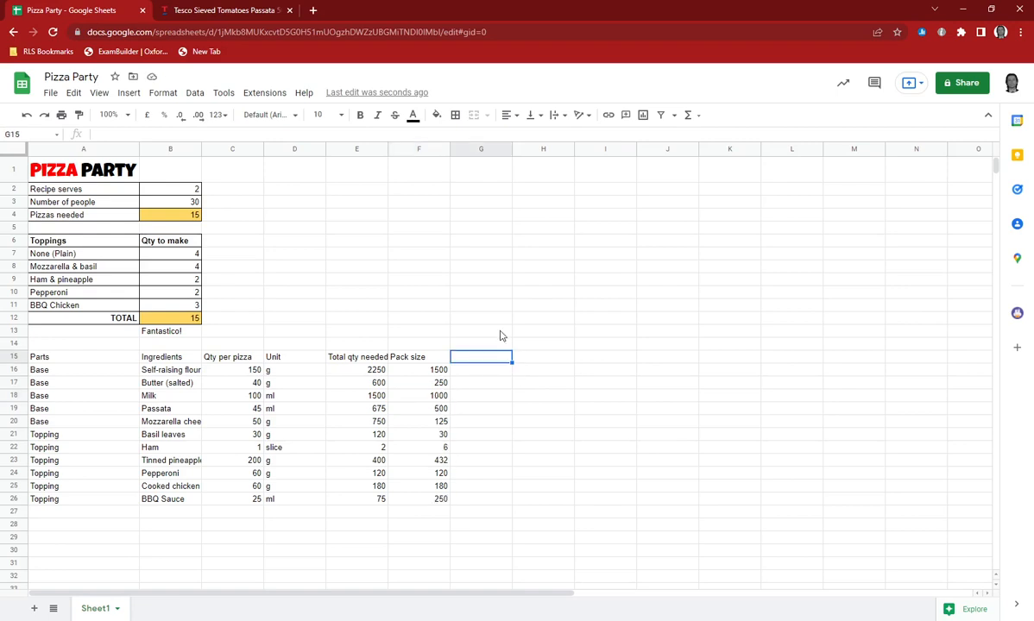
Step: Add the heading Packs needed in G15 and divide the flour's total quantity by its pack size in G16 with =E16/F16
{"action": "type", "text": "Packs needed"}
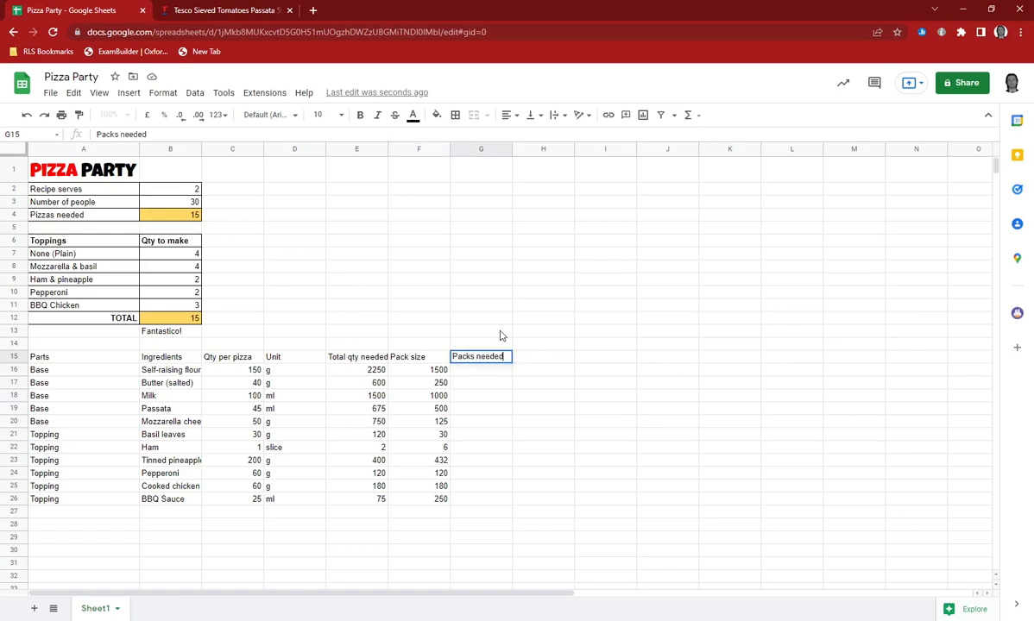
{"action": "key", "text": "Return"}
{"action": "type", "text": "="}
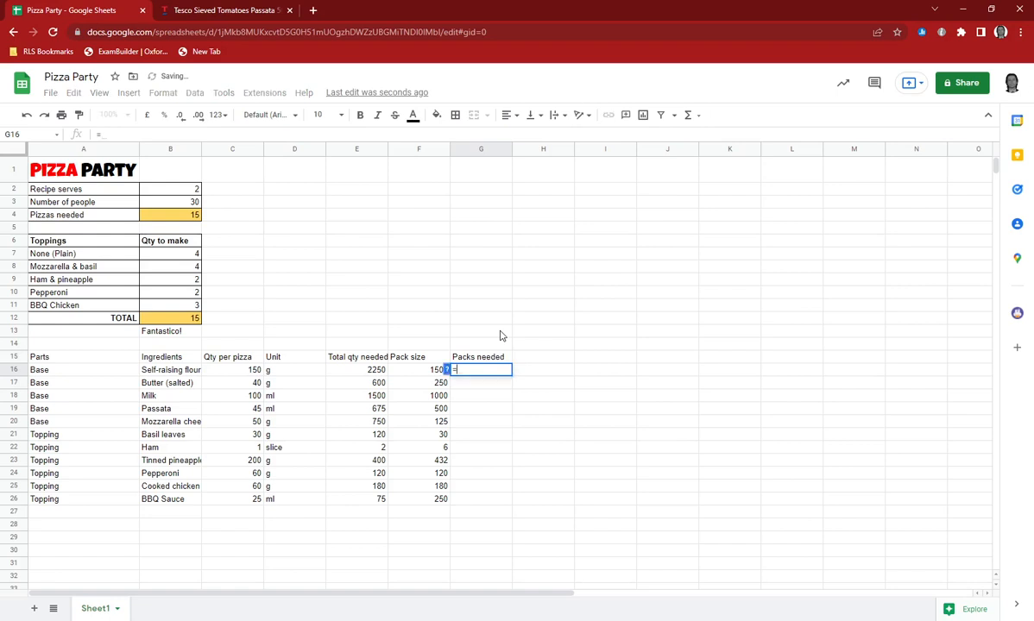
{"action": "left_click", "coordinate": [353, 370]}
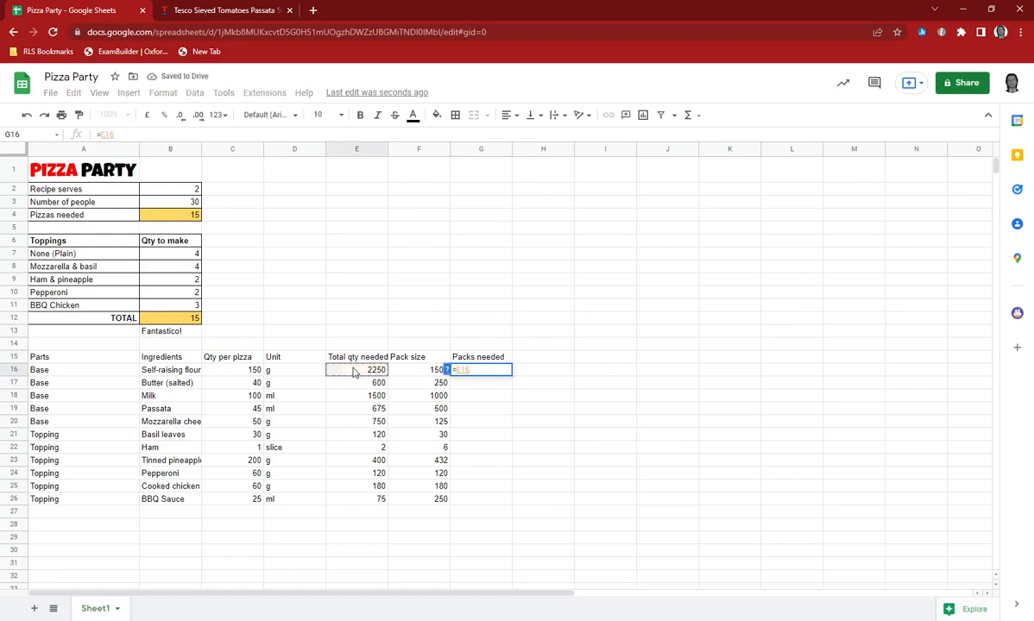
{"action": "type", "text": "/"}
{"action": "left_click", "coordinate": [420, 372]}
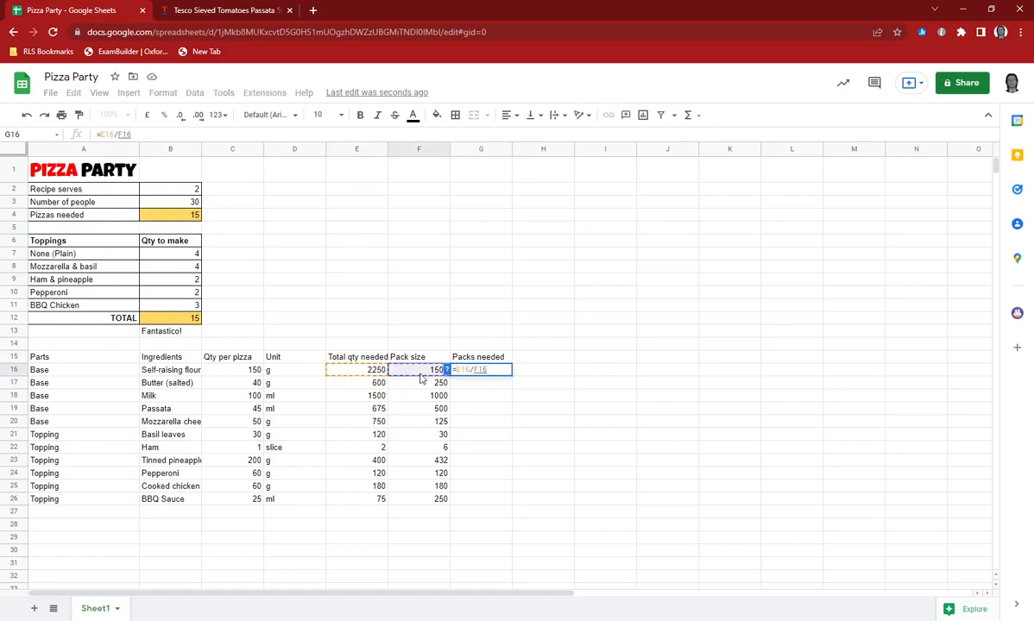
{"action": "key", "text": "Return"}
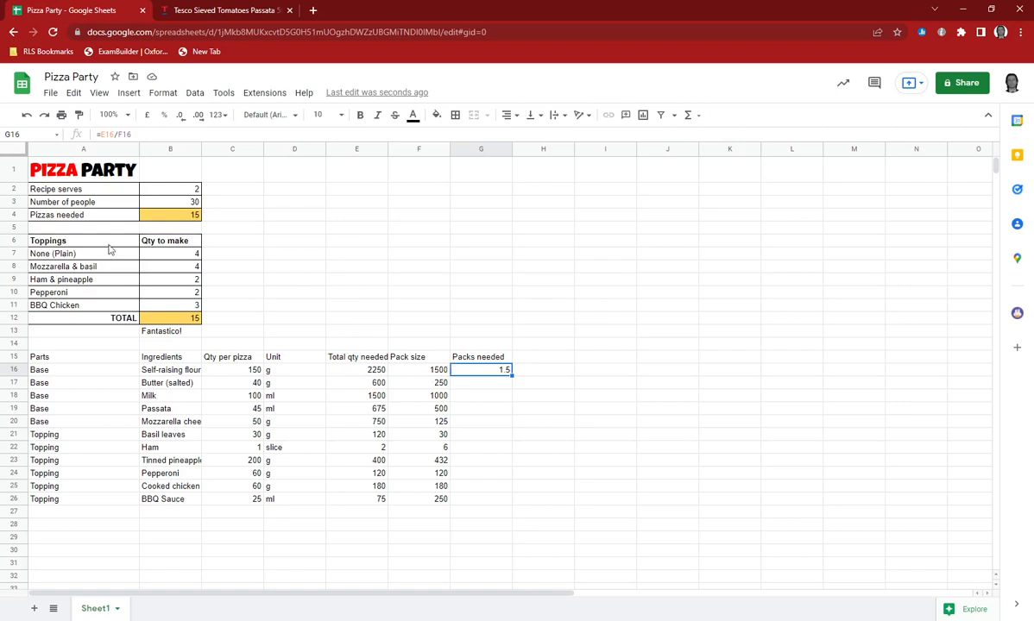
Step: Round up the flour packs in G16 with =ceiling(E16/F16) and fill the formula down to G26 for all ingredients
{"action": "left_click", "coordinate": [101, 134]}
{"action": "type", "text": "ceiling("}
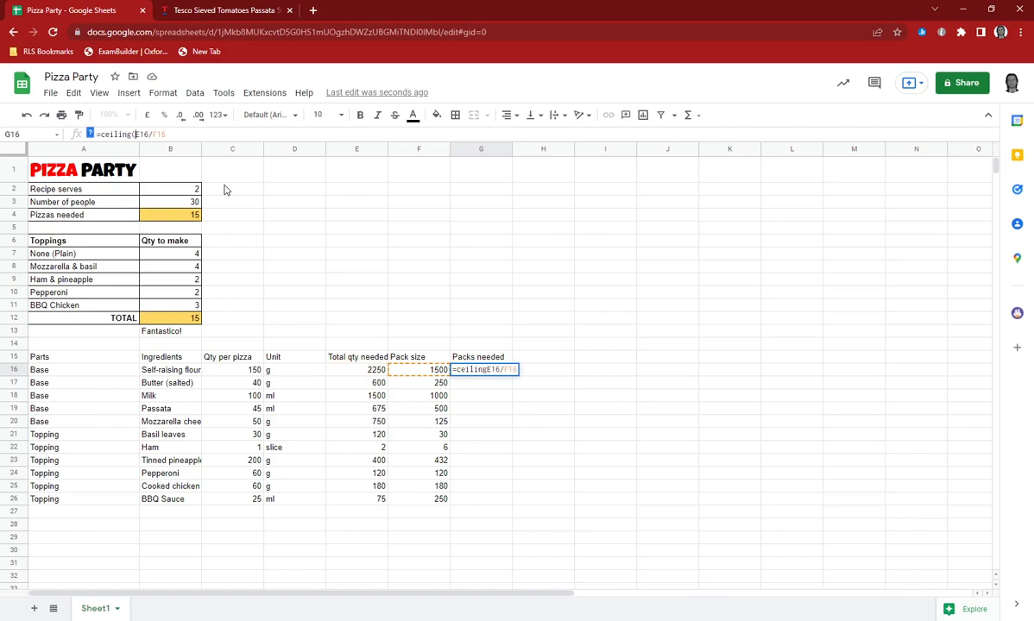
{"action": "key", "text": "End"}
{"action": "type", "text": ")"}
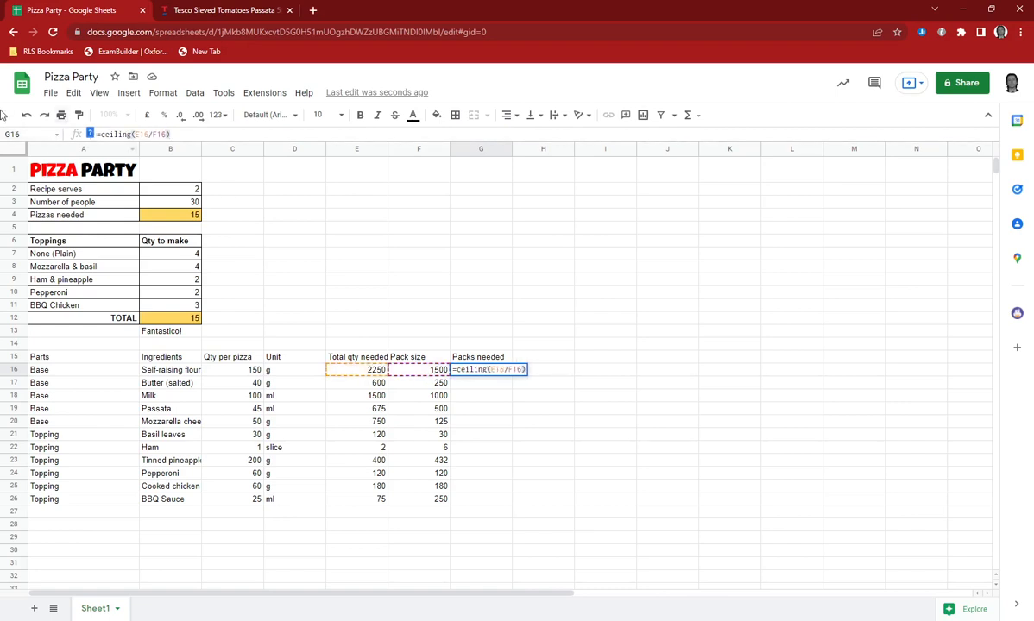
{"action": "triple_click", "coordinate": [477, 369]}
{"action": "left_click", "coordinate": [474, 371]}
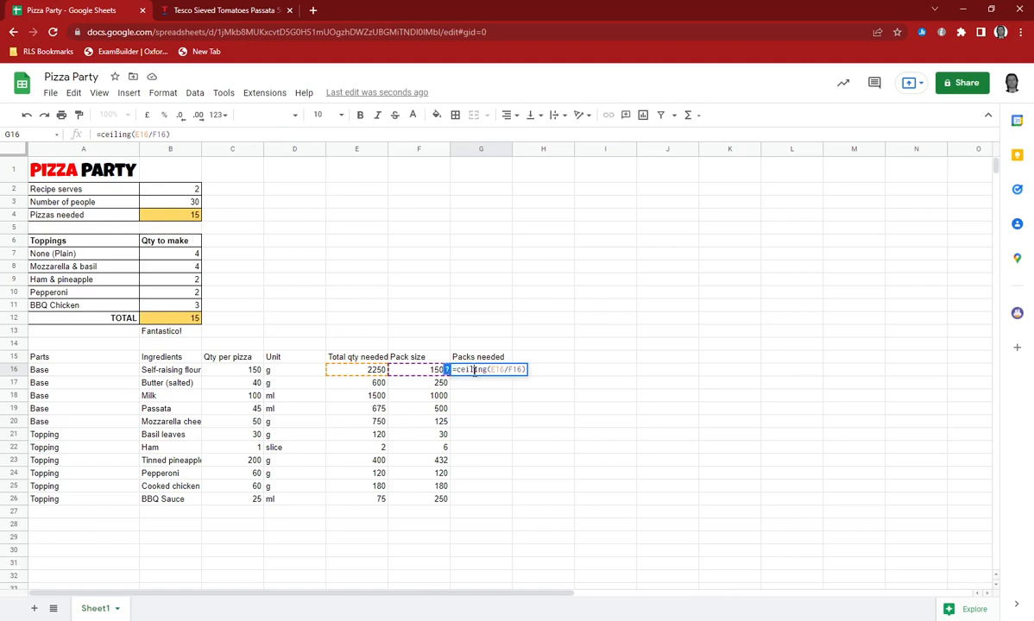
{"action": "key", "text": "Return"}
{"action": "key", "text": "Up"}
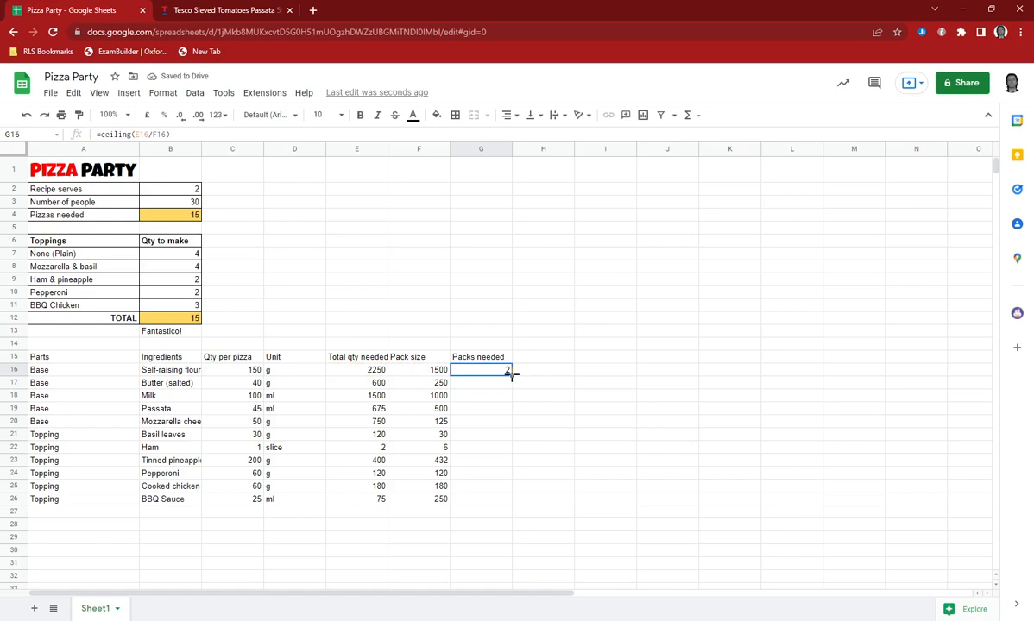
{"action": "left_click_drag", "start_coordinate": [511, 376], "coordinate": [508, 503]}
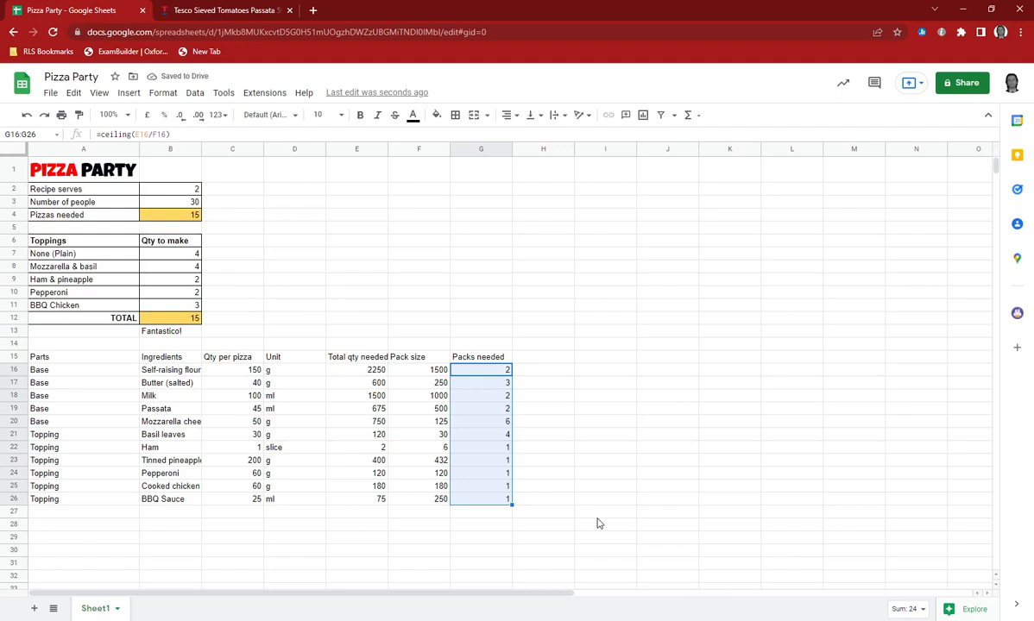
Step: Add the heading Price in H15 beside Packs needed
{"action": "left_click", "coordinate": [500, 356]}
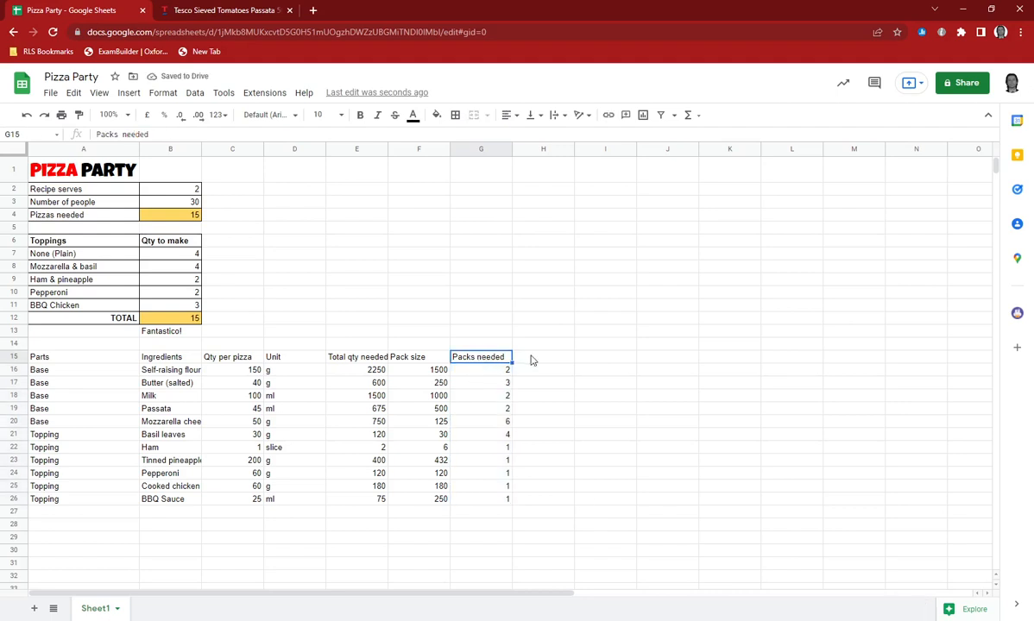
{"action": "left_click", "coordinate": [531, 357]}
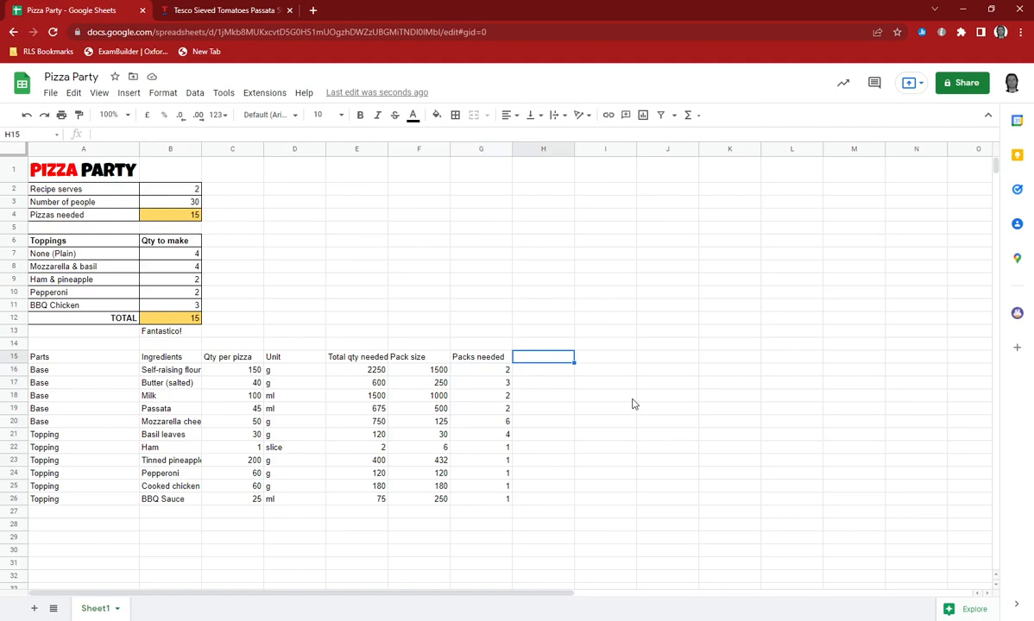
{"action": "type", "text": "Price p"}
{"action": "key", "text": "BackSpace"}
{"action": "key", "text": "BackSpace"}
{"action": "key", "text": "BackSpace"}
{"action": "key", "text": "BackSpace"}
{"action": "type", "text": "rice"}
{"action": "key", "text": "Return"}
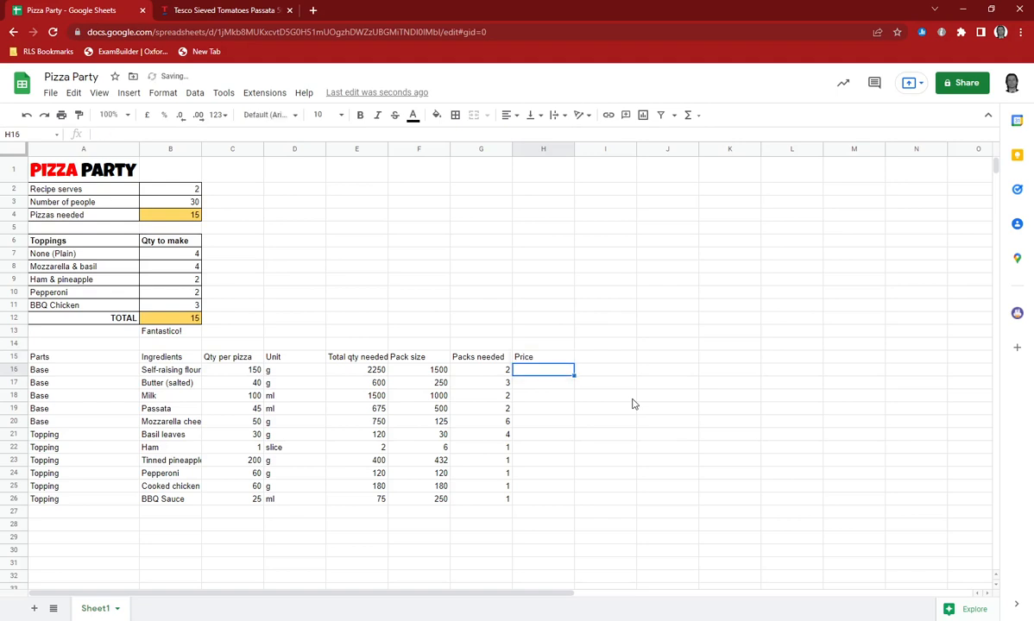
Step: Enter the prices of the base ingredients in H16 to H20: 0.5, 1.5, 1, 0.4 and 0.45
{"action": "type", "text": "0.5"}
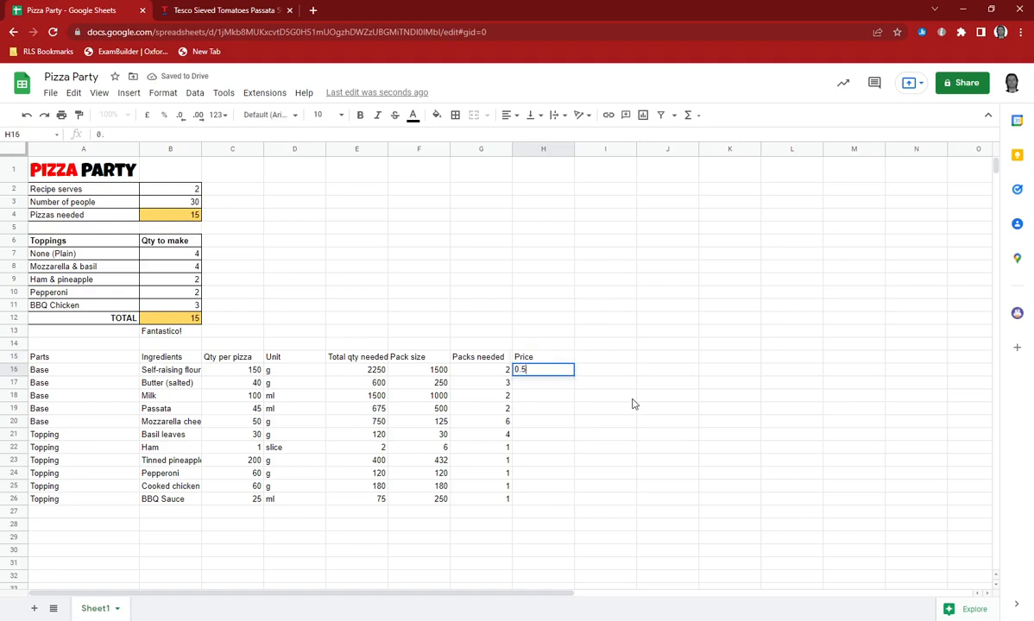
{"action": "key", "text": "Return"}
{"action": "type", "text": "1.5"}
{"action": "key", "text": "Return"}
{"action": "type", "text": "1"}
{"action": "key", "text": "Return"}
{"action": "type", "text": "0.4"}
{"action": "key", "text": "Return"}
{"action": "type", "text": "0.45"}
{"action": "key", "text": "Return"}
Step: Enter the prices of the topping ingredients in H21 to H26: 0.7, 2.4, 0.8, 1, 3 and 2.1
{"action": "type", "text": "0.7"}
{"action": "key", "text": "Return"}
{"action": "type", "text": "2.4"}
{"action": "key", "text": "Return"}
{"action": "type", "text": "0.8"}
{"action": "key", "text": "Return"}
{"action": "type", "text": "1"}
{"action": "key", "text": "Return"}
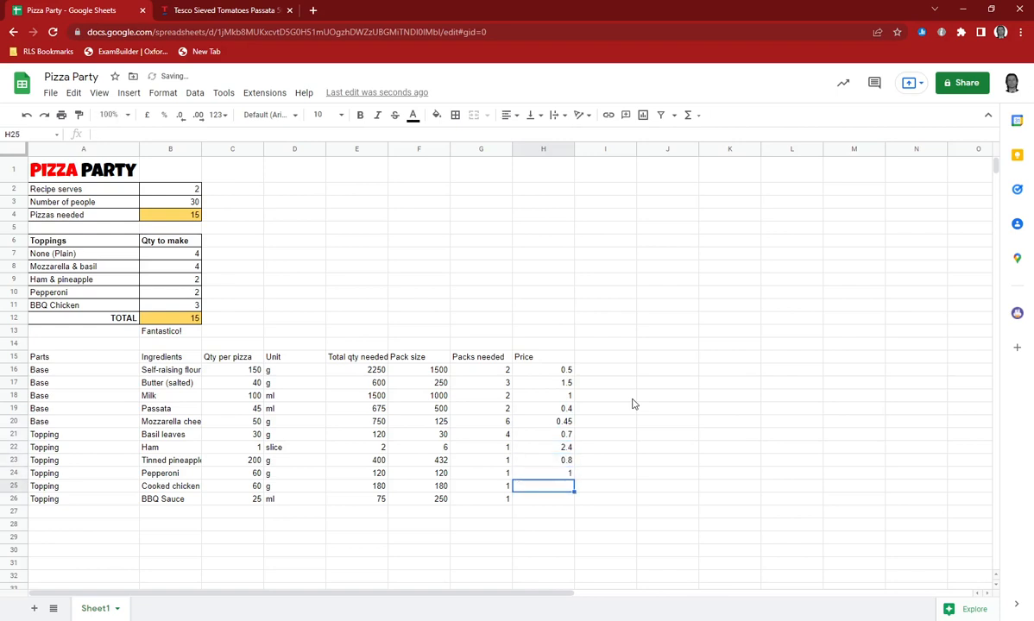
{"action": "type", "text": "3"}
{"action": "key", "text": "Return"}
{"action": "type", "text": "2.1"}
{"action": "key", "text": "Return"}
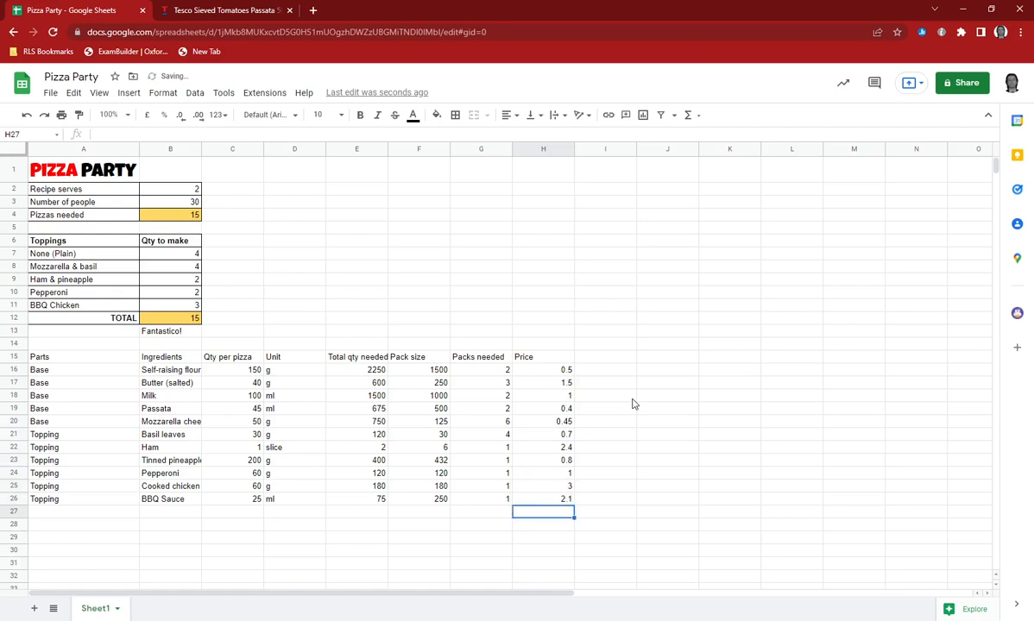
Step: Format the prices in H16:H26 as currency in pounds, applying the £ custom currency with two decimal places
{"action": "left_click", "coordinate": [559, 371]}
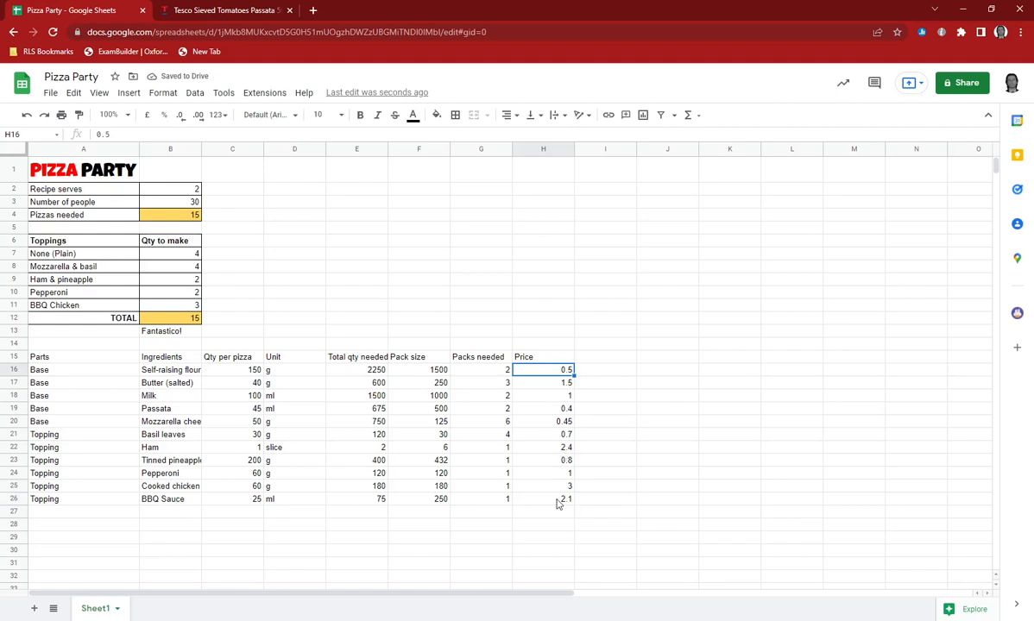
{"action": "left_click_drag", "start_coordinate": [559, 370], "coordinate": [559, 501]}
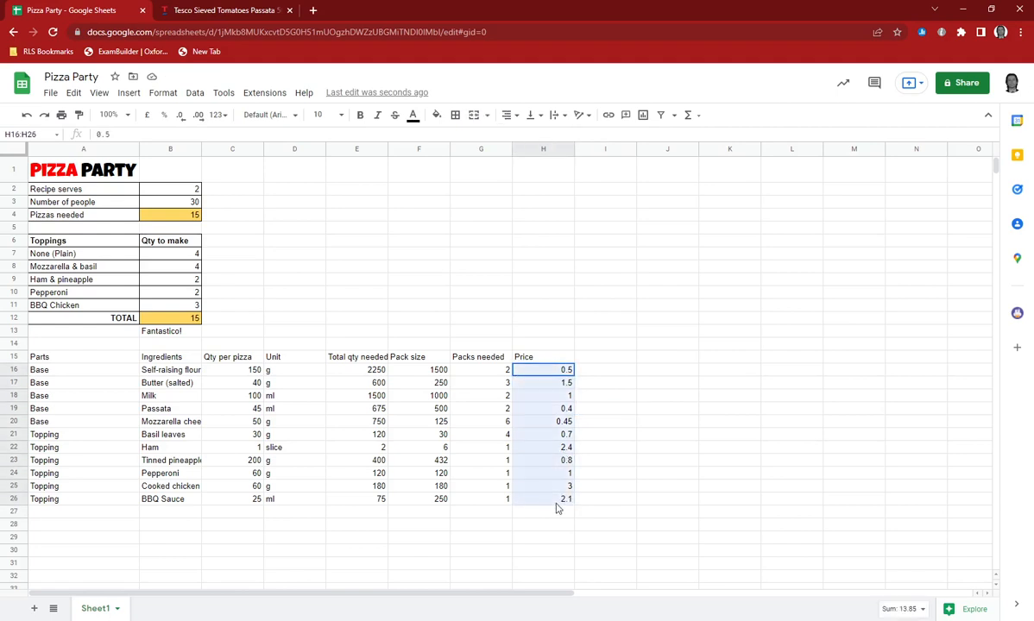
{"action": "left_click", "coordinate": [148, 117]}
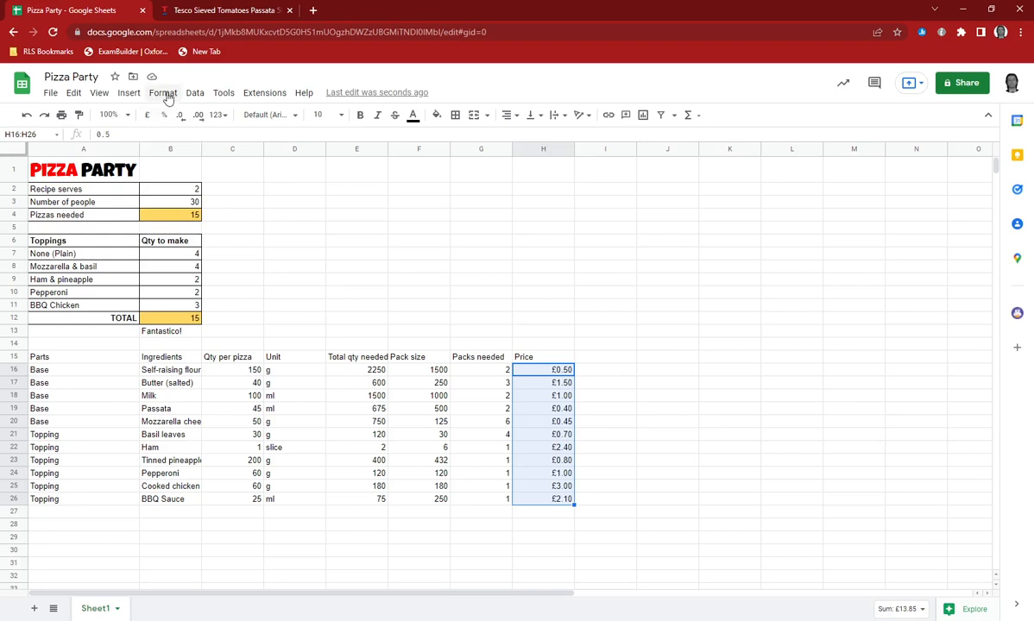
{"action": "left_click", "coordinate": [166, 94]}
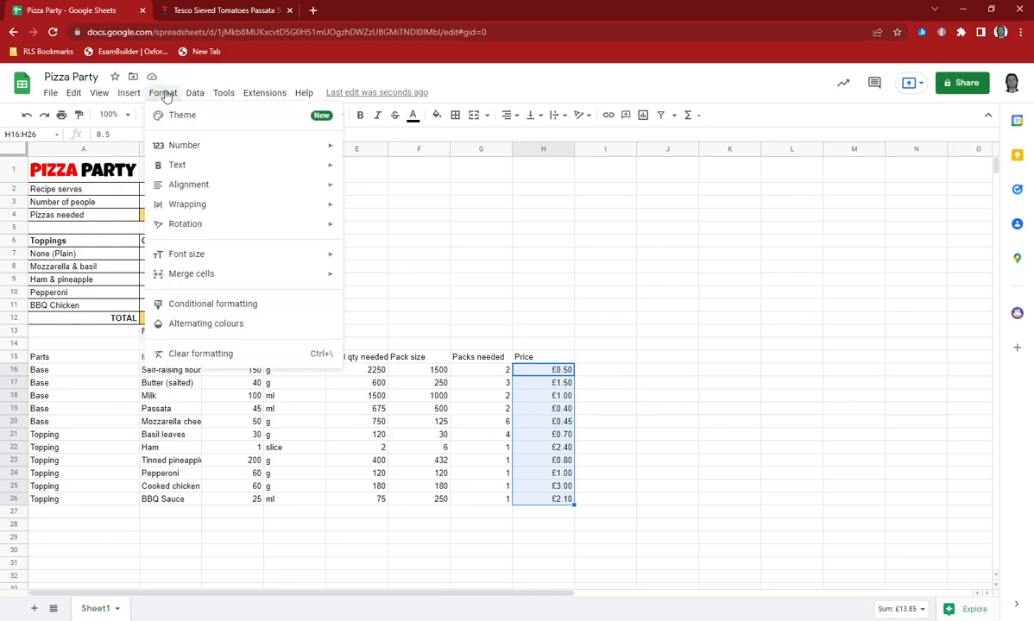
{"action": "mouse_move", "coordinate": [188, 145]}
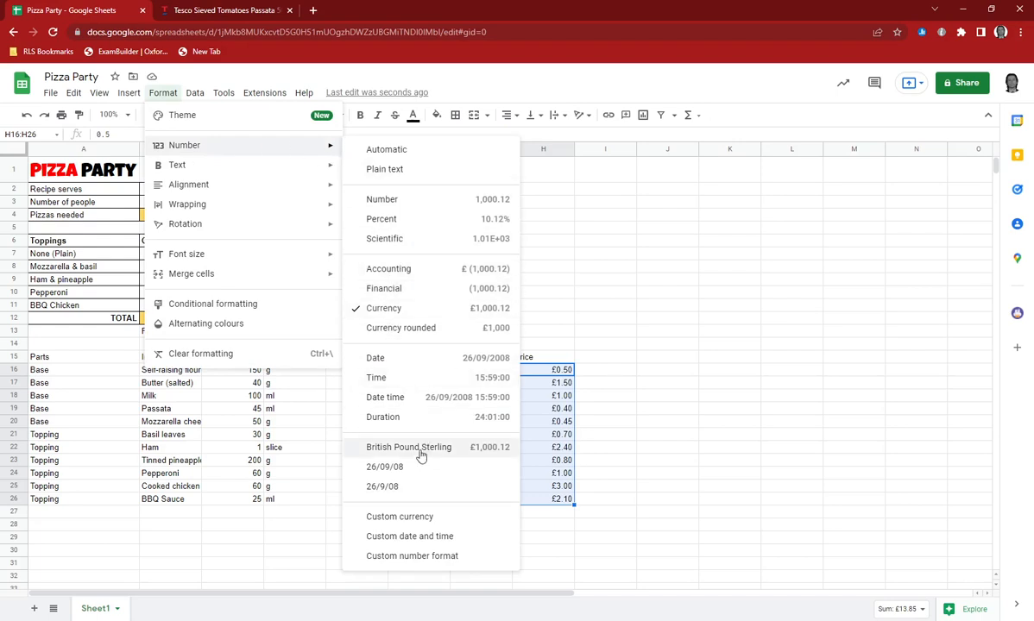
{"action": "left_click", "coordinate": [430, 517]}
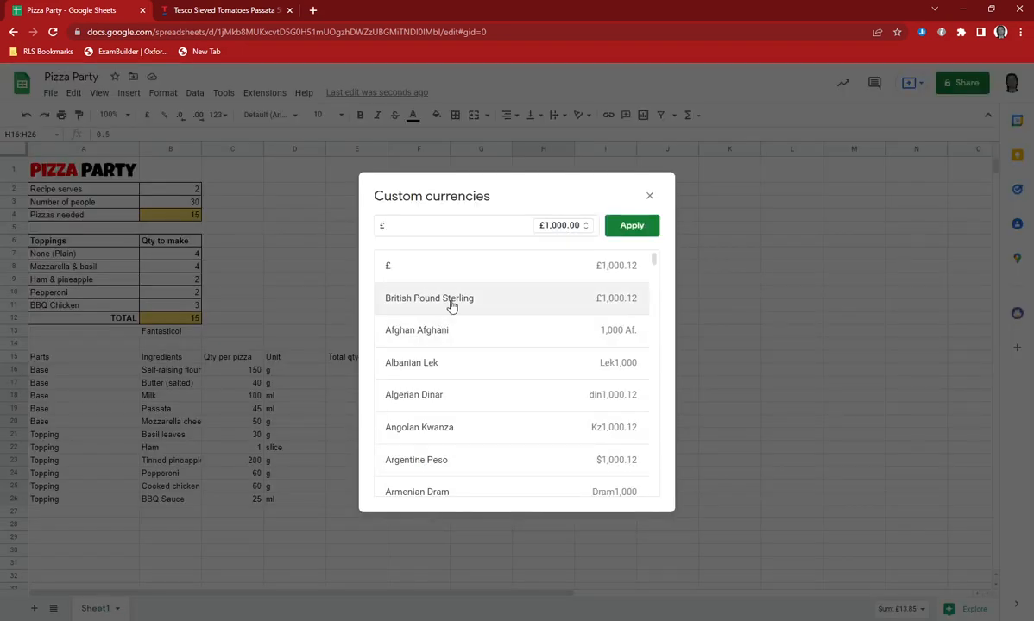
{"action": "left_click", "coordinate": [633, 227]}
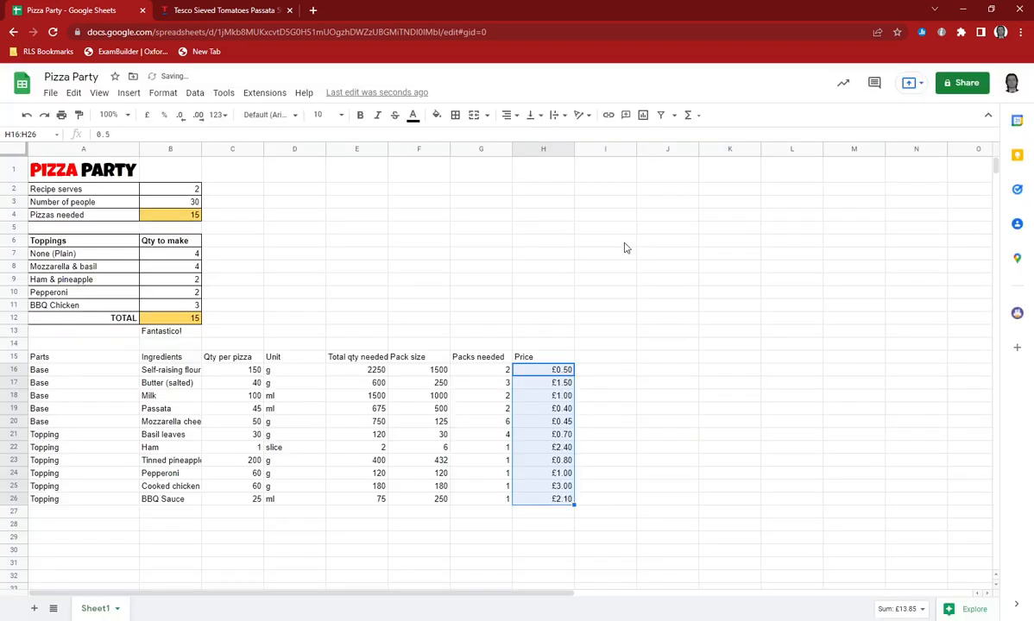
Step: Extend the Price heading in H15 to read Price per pack
{"action": "left_click", "coordinate": [600, 361]}
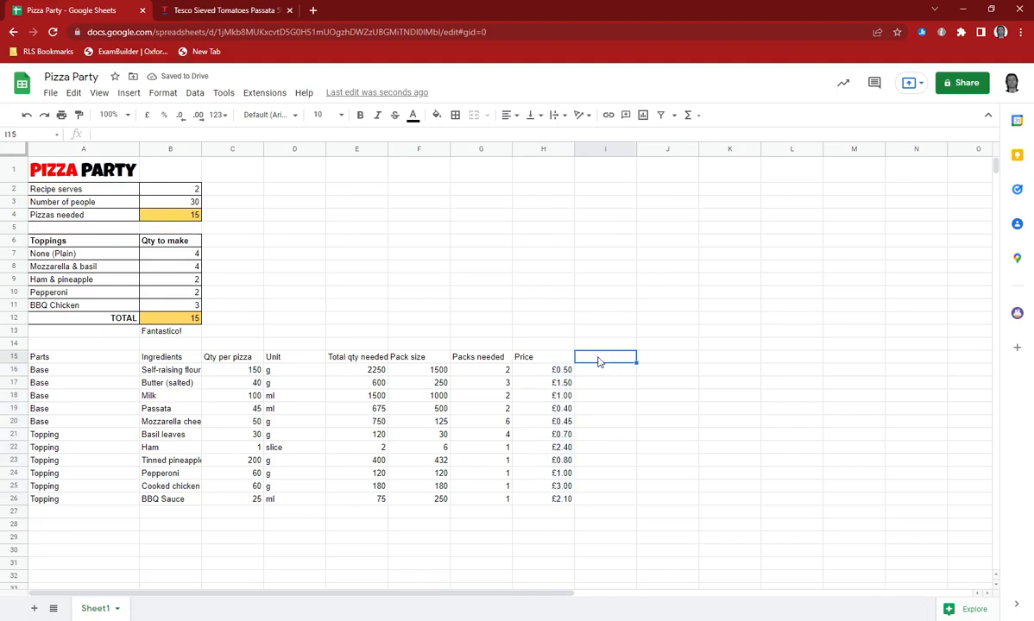
{"action": "key", "text": "Left"}
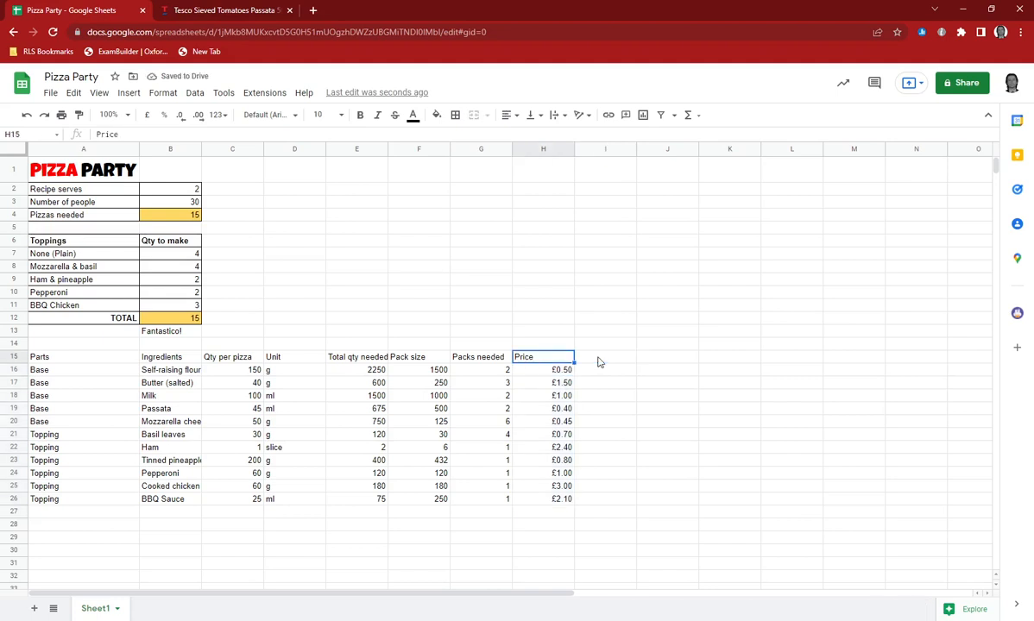
{"action": "key", "text": "Return"}
{"action": "type", "text": "per pax"}
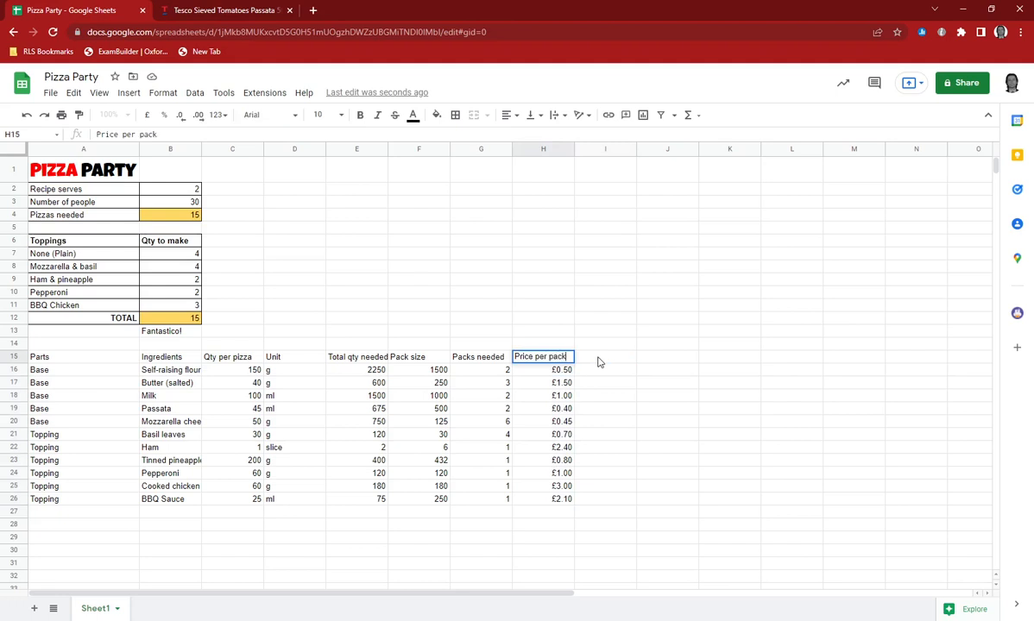
{"action": "key", "text": "BackSpace"}
{"action": "type", "text": "ck"}
Step: Add the heading Total cost in I15 beside Price per pack
{"action": "left_click", "coordinate": [599, 362]}
{"action": "type", "text": "Total"}
{"action": "type", "text": "t"}
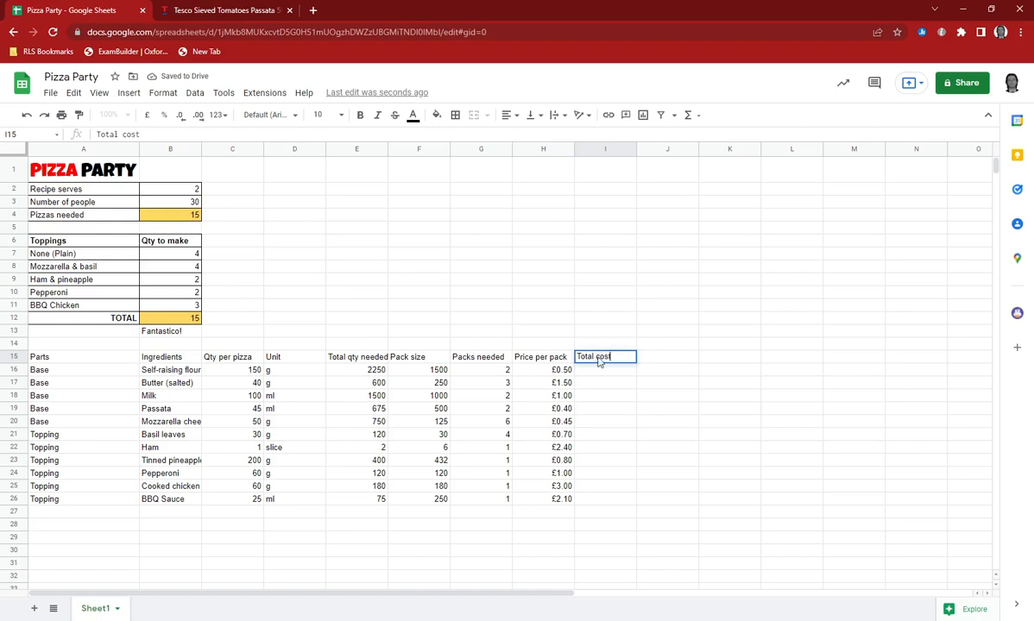
{"action": "key", "text": "Return"}
Step: Calculate the flour's total cost in I16 with the suggested formula =G16*H16 and fill it down to I26
{"action": "key", "text": "Right"}
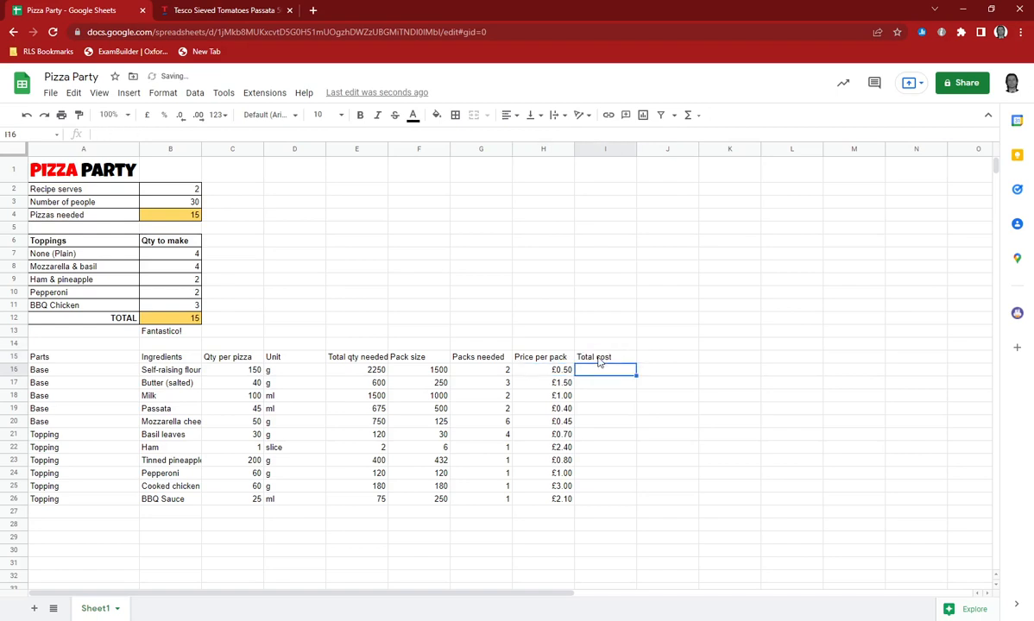
{"action": "type", "text": "="}
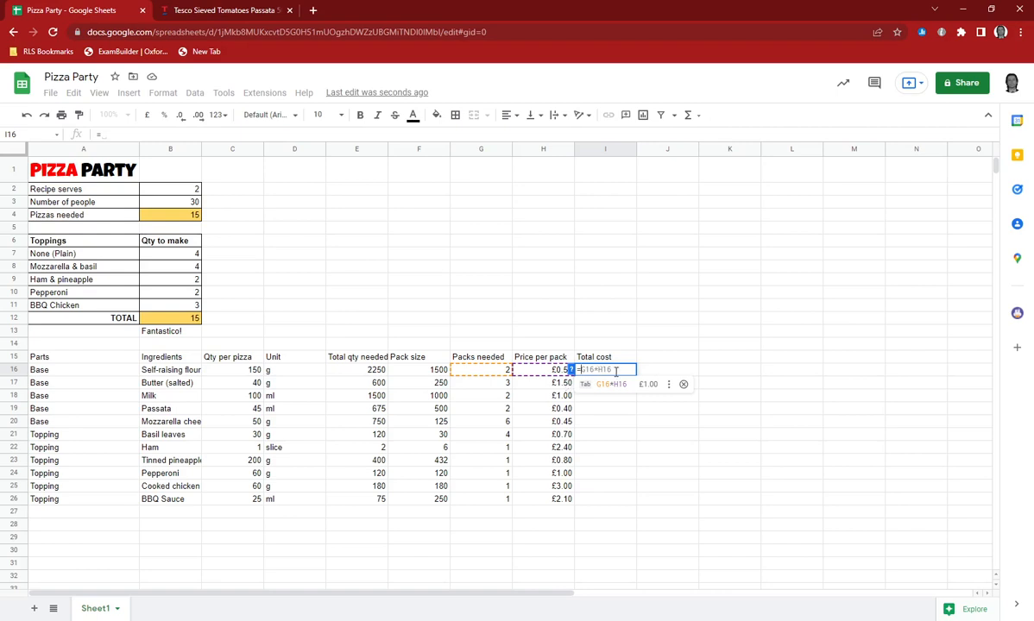
{"action": "key", "text": "Tab"}
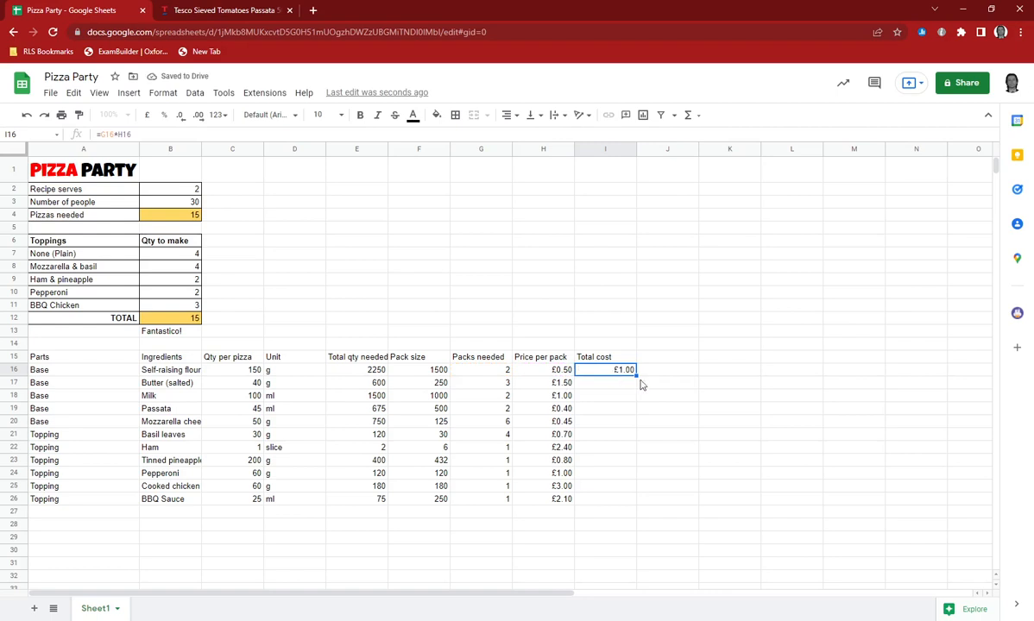
{"action": "left_click_drag", "start_coordinate": [636, 375], "coordinate": [630, 506]}
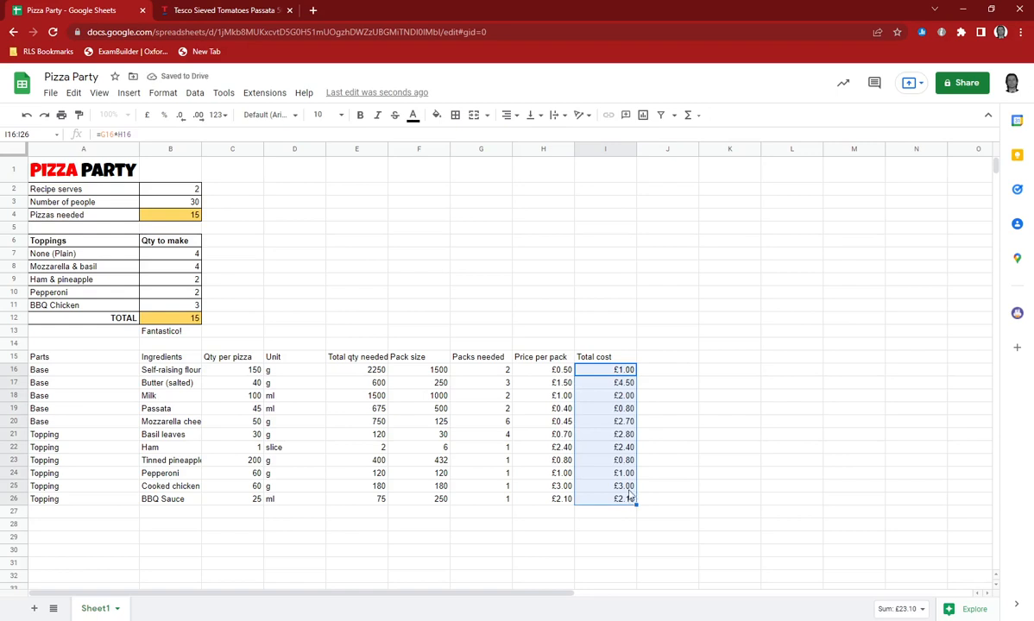
Step: Add the heading Shop URL in J15 beside Total cost
{"action": "left_click", "coordinate": [661, 357]}
{"action": "type", "text": "Shop UIR"}
{"action": "key", "text": "BackSpace"}
{"action": "key", "text": "BackSpace"}
{"action": "type", "text": "RL"}
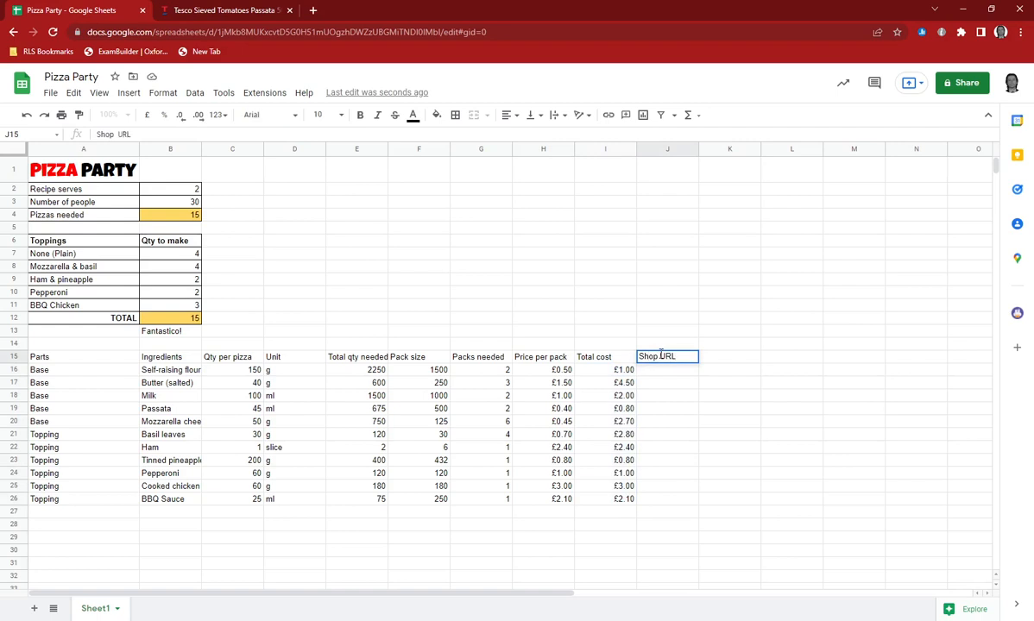
{"action": "key", "text": "Return"}
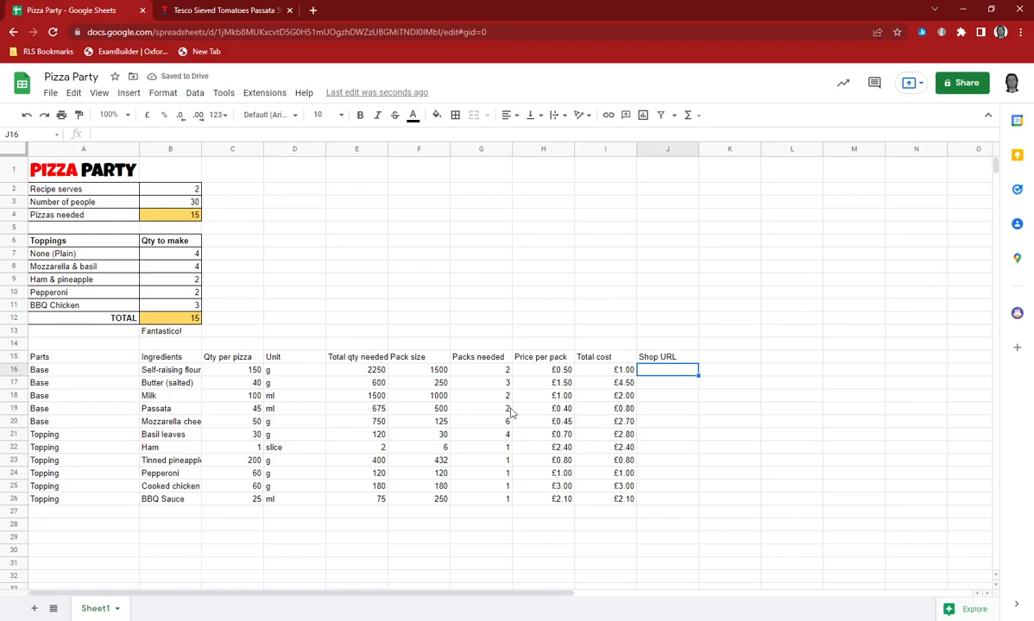
{"action": "left_click", "coordinate": [668, 411]}
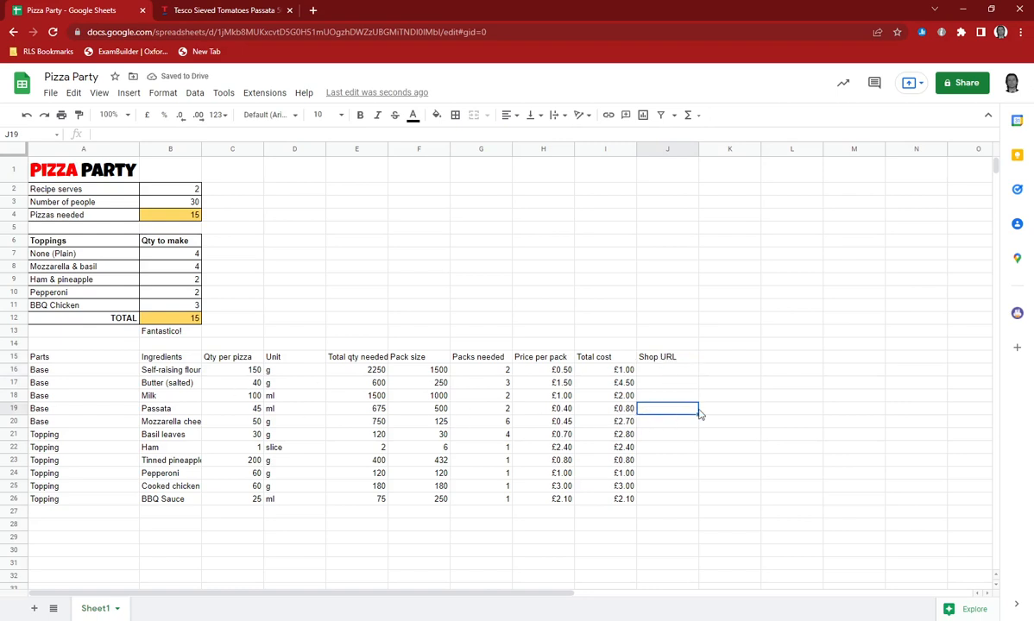
{"action": "left_click", "coordinate": [195, 11]}
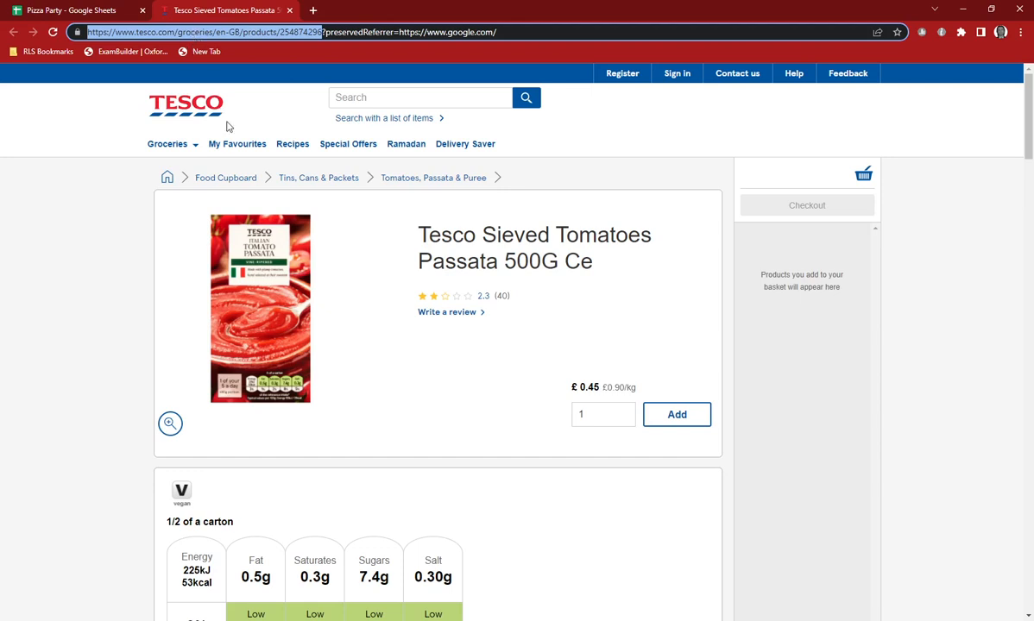
{"action": "left_click", "coordinate": [82, 12]}
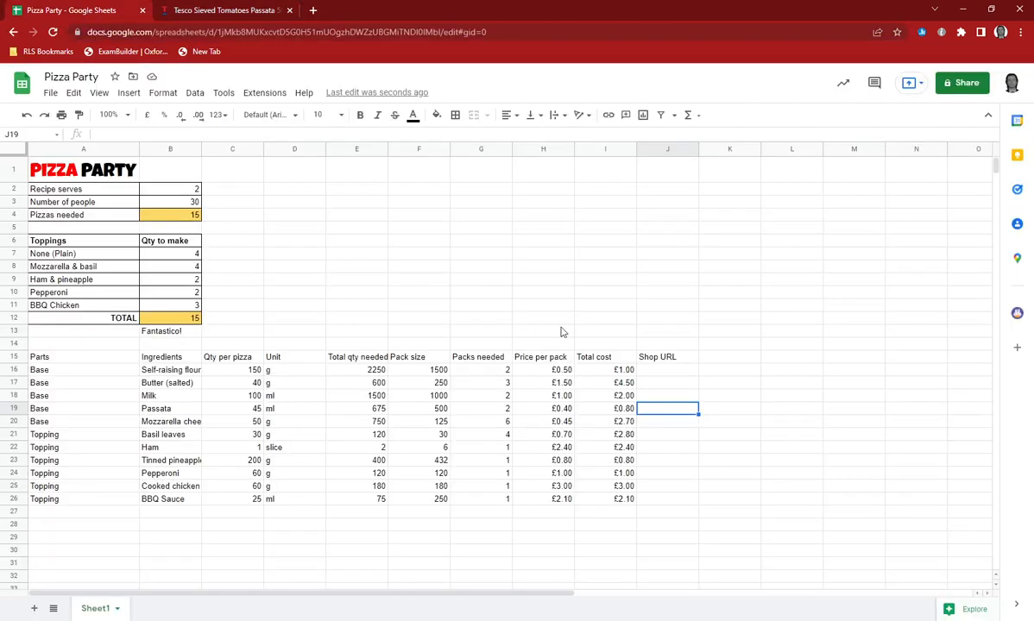
{"action": "right_click", "coordinate": [660, 408]}
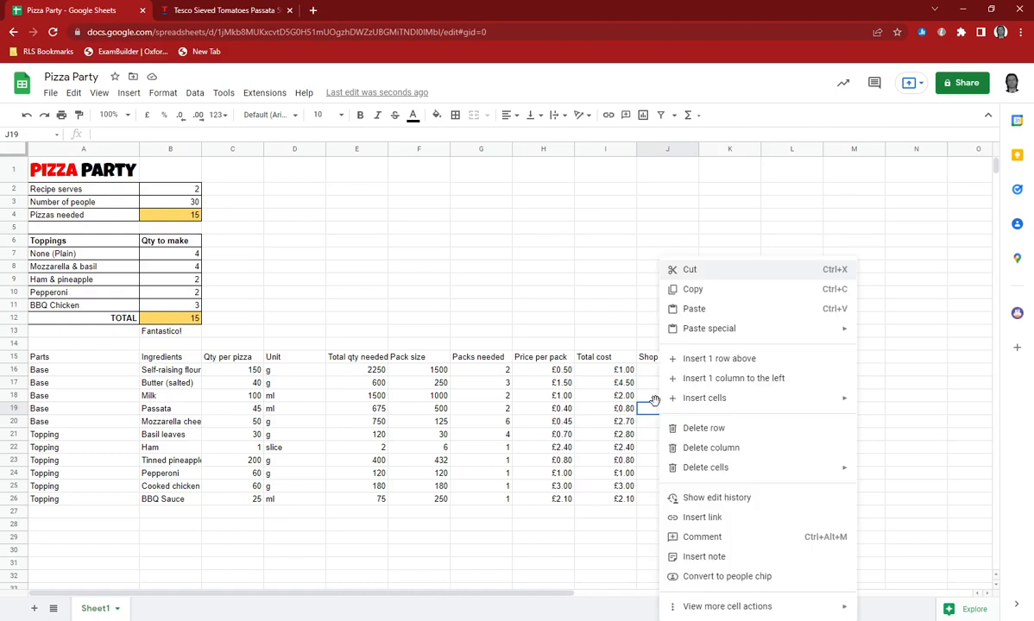
{"action": "left_click", "coordinate": [686, 309]}
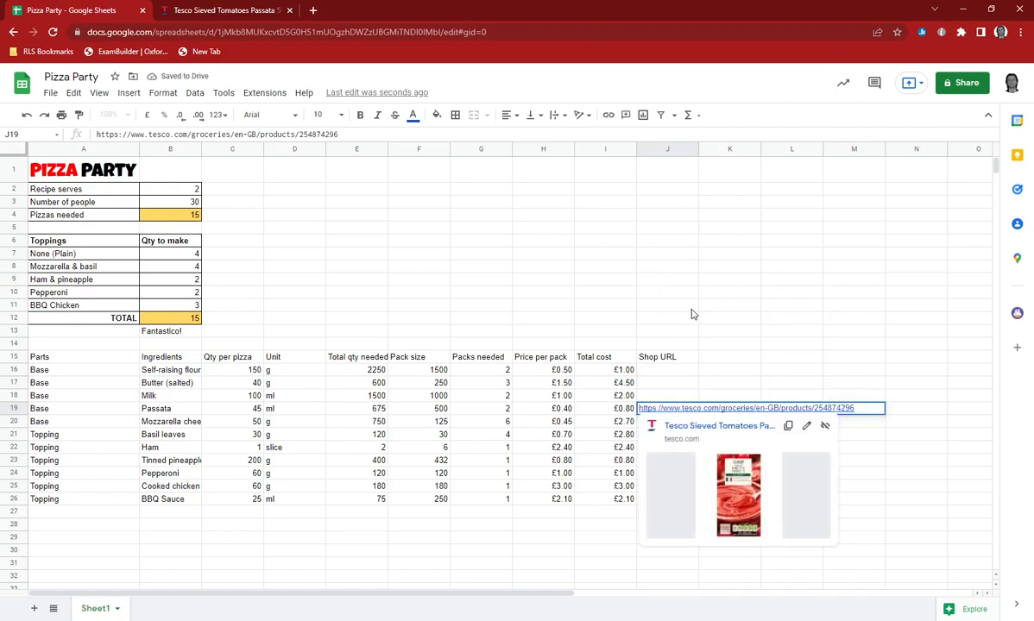
{"action": "key", "text": "Down"}
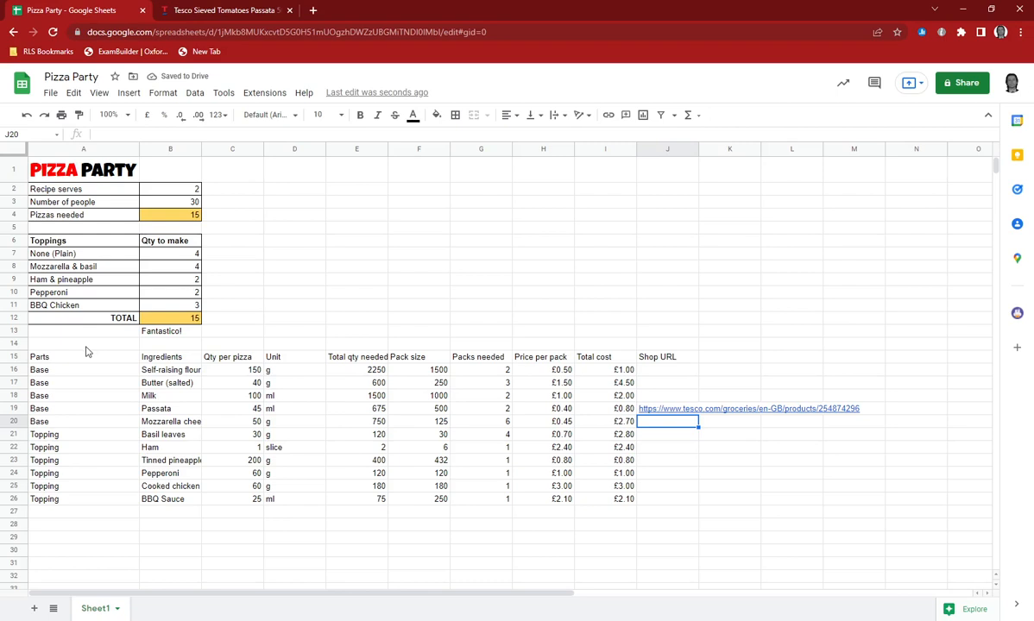
Step: Fit all column widths of the whole sheet to their contents
{"action": "left_click", "coordinate": [12, 149]}
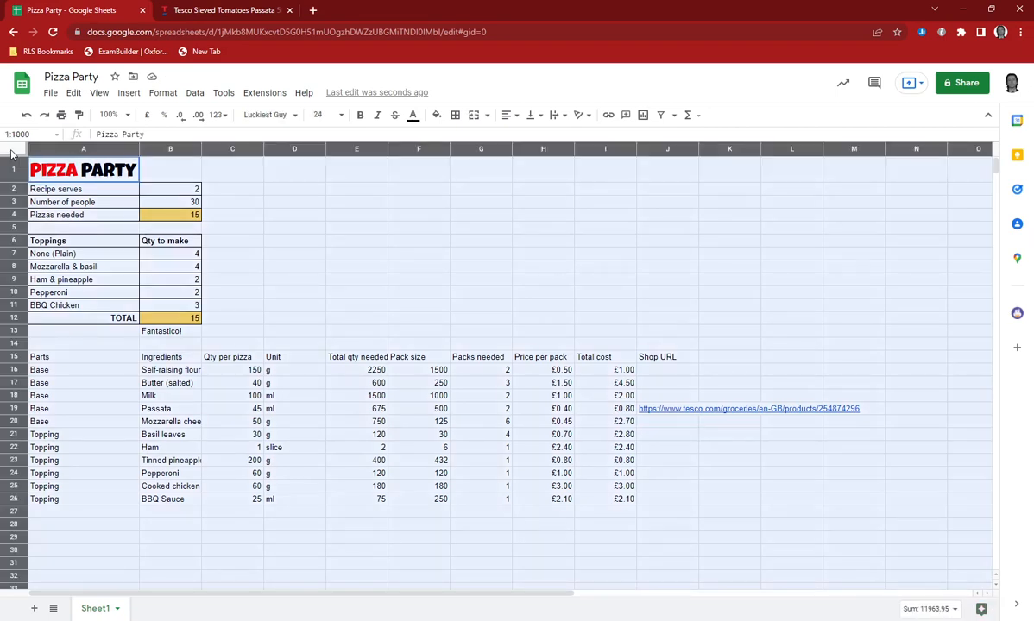
{"action": "double_click", "coordinate": [264, 148]}
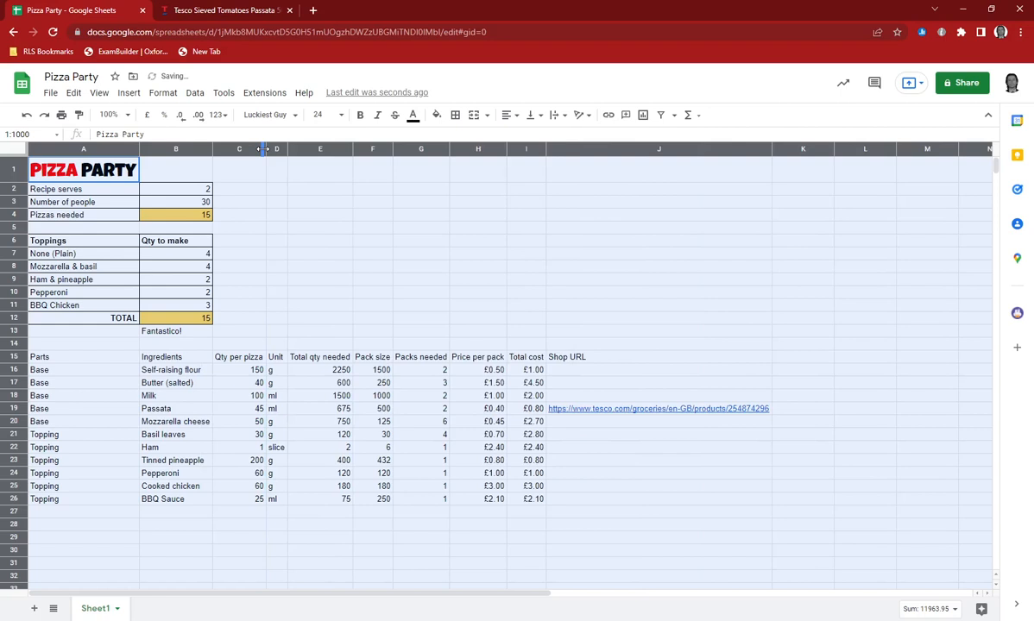
{"action": "left_click", "coordinate": [125, 408]}
Step: Make the ingredients table's headings in A15:J15 bold
{"action": "left_click_drag", "start_coordinate": [104, 359], "coordinate": [576, 360]}
{"action": "key", "text": "ctrl+b"}
{"action": "left_click", "coordinate": [86, 419]}
Step: Apply all borders to the ingredients table A15:J26
{"action": "left_click_drag", "start_coordinate": [81, 358], "coordinate": [569, 499]}
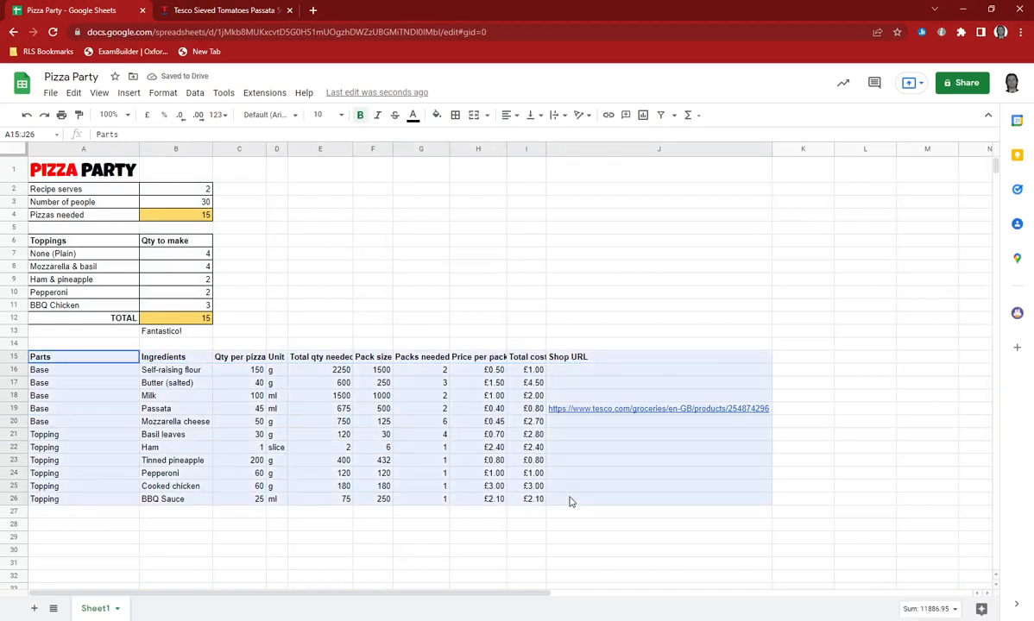
{"action": "left_click", "coordinate": [454, 115]}
{"action": "left_click", "coordinate": [460, 139]}
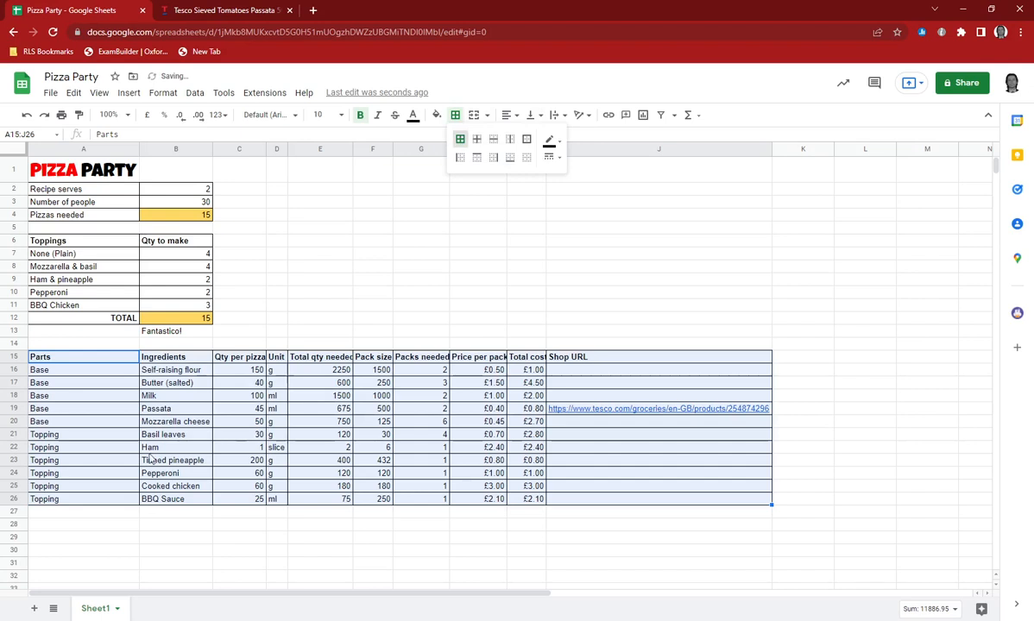
Step: Fill the ingredients table's heading row A15:J15 with bright yellow
{"action": "left_click", "coordinate": [96, 370]}
{"action": "left_click_drag", "start_coordinate": [96, 358], "coordinate": [576, 363]}
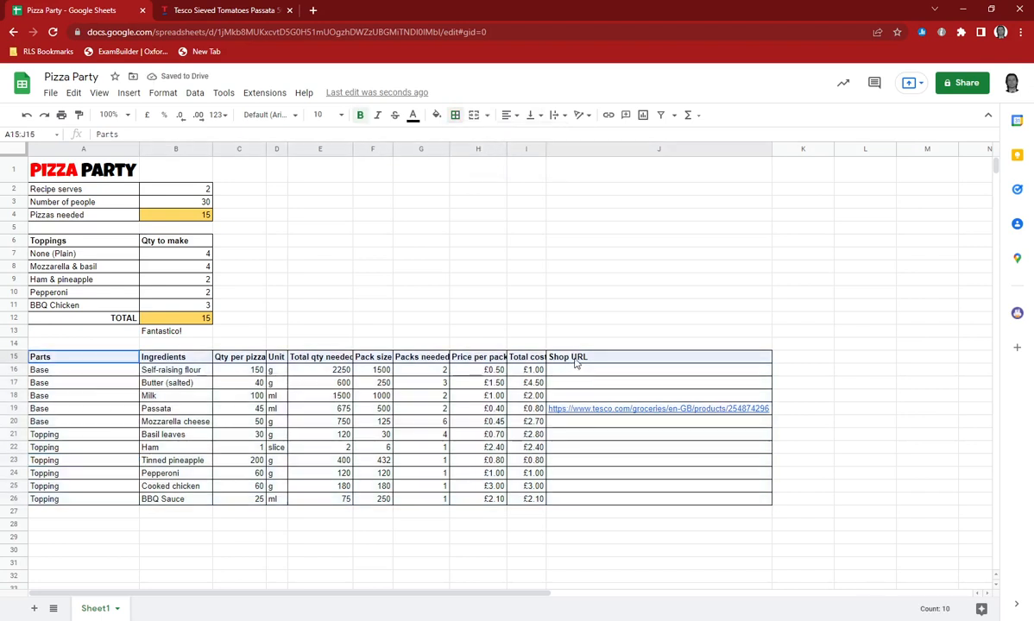
{"action": "left_click", "coordinate": [435, 114]}
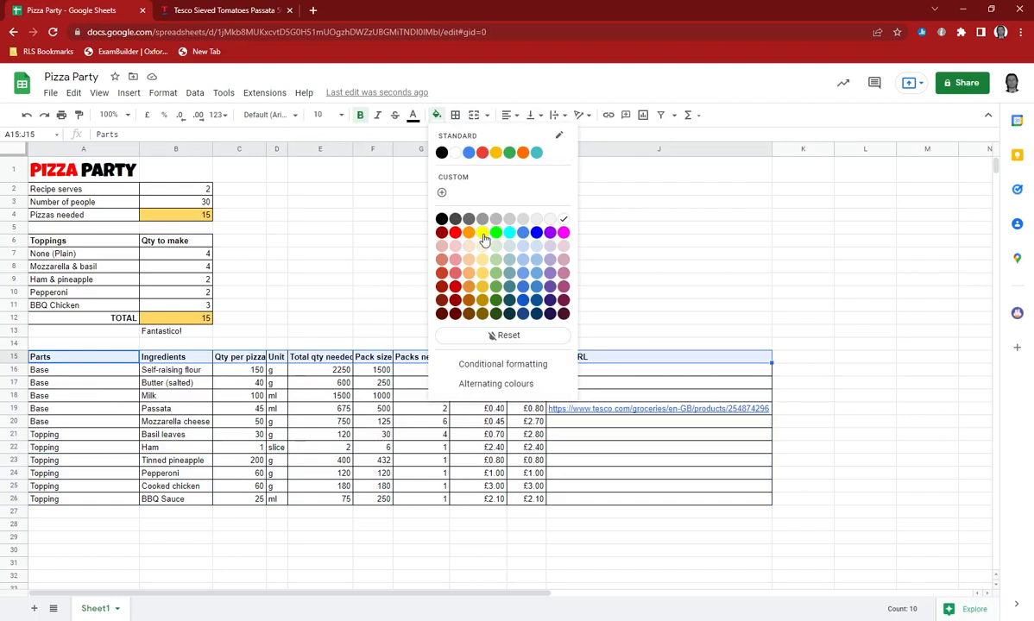
{"action": "left_click", "coordinate": [483, 235]}
{"action": "left_click", "coordinate": [42, 447]}
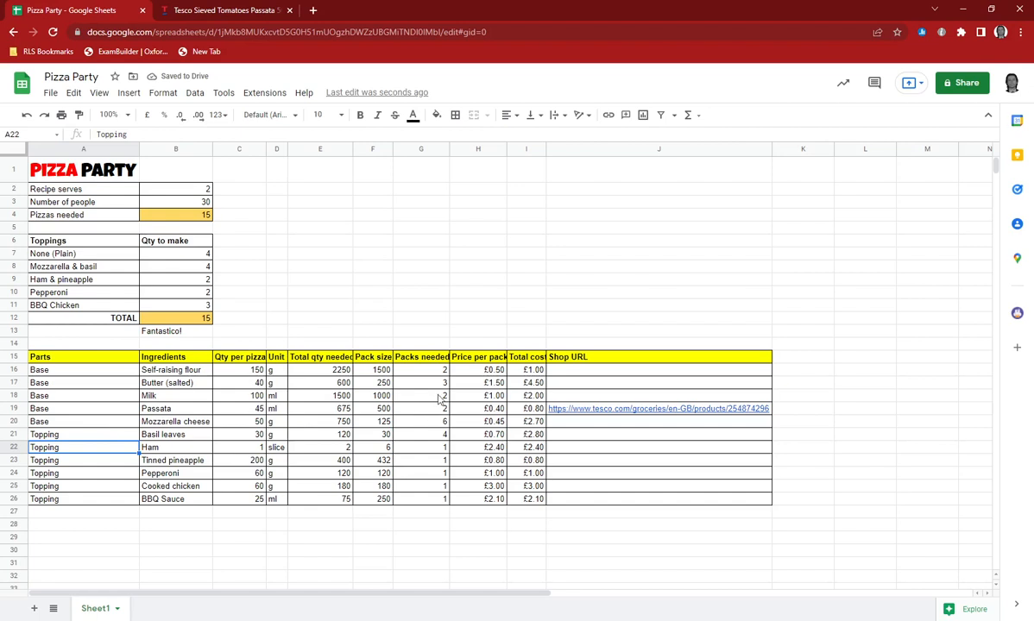
Step: Fill the Pack size values in F16:F26 with the same amber shade as the Pizzas needed cell
{"action": "left_click_drag", "start_coordinate": [378, 369], "coordinate": [373, 498]}
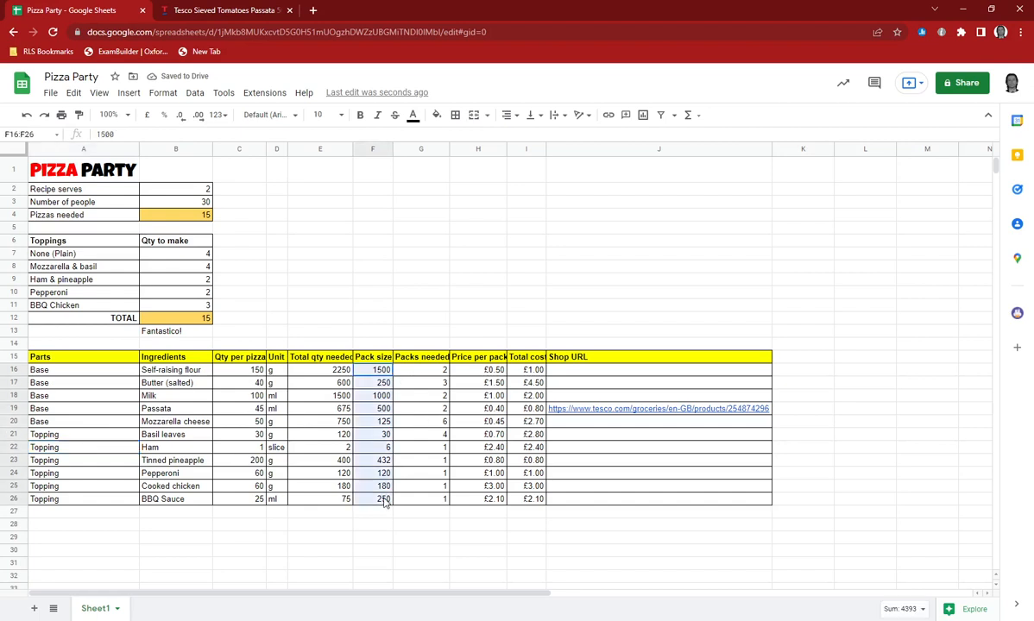
{"action": "left_click", "coordinate": [437, 115]}
{"action": "left_click", "coordinate": [448, 259]}
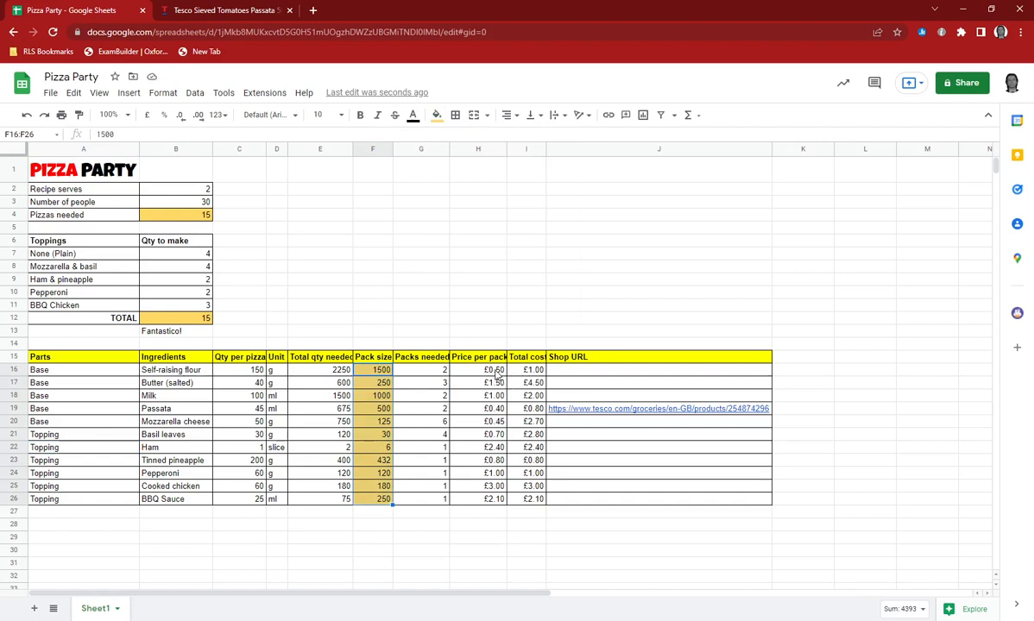
Step: Fill the Price per pack values in H16:H26 with a pale yellow shade
{"action": "left_click_drag", "start_coordinate": [497, 373], "coordinate": [488, 498]}
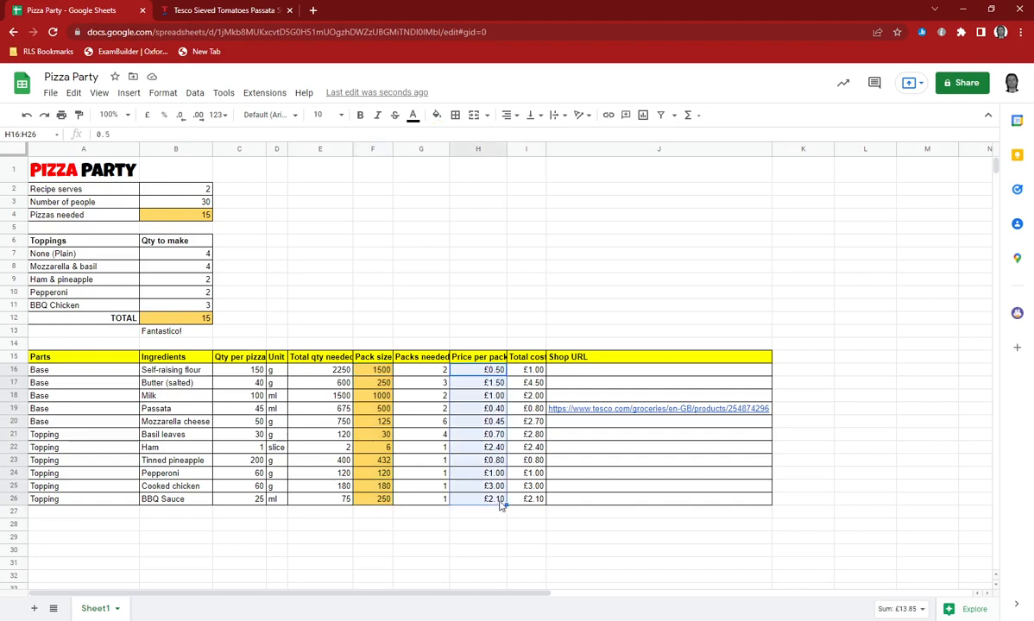
{"action": "left_click", "coordinate": [436, 118]}
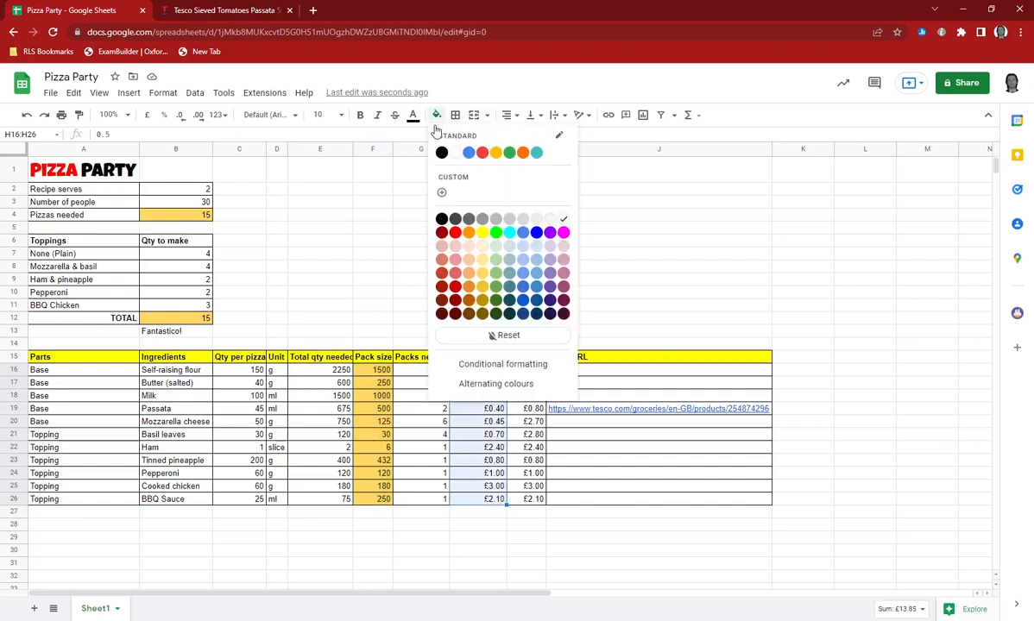
{"action": "left_click", "coordinate": [481, 260]}
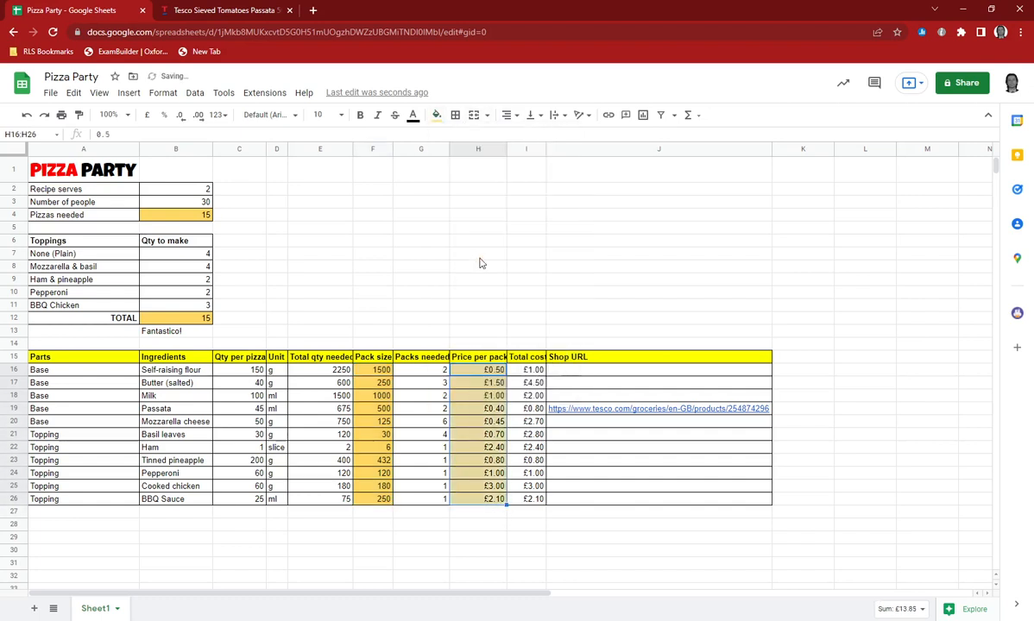
{"action": "left_click", "coordinate": [93, 526]}
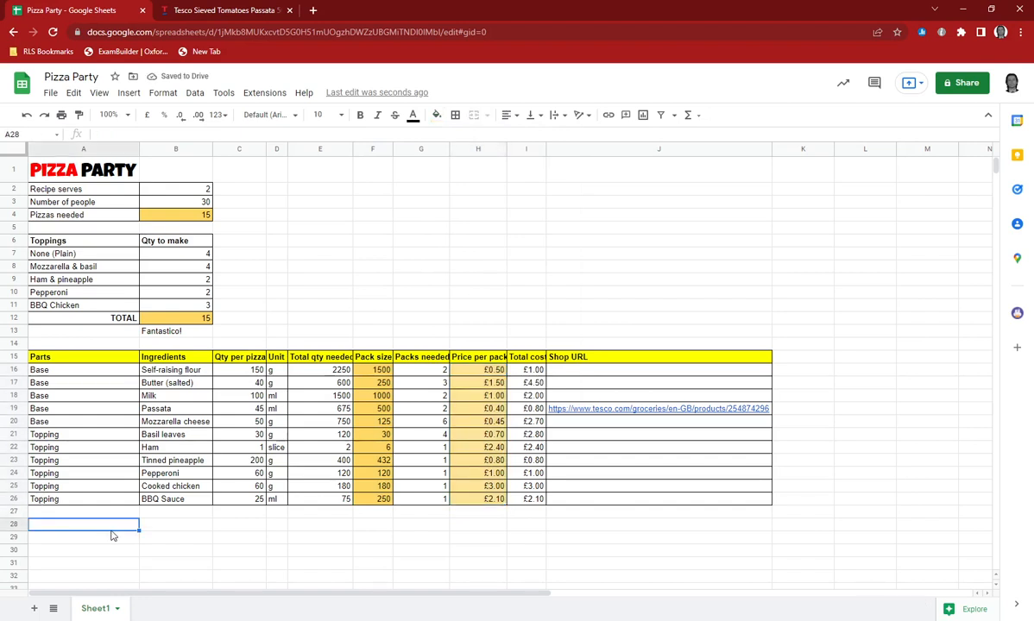